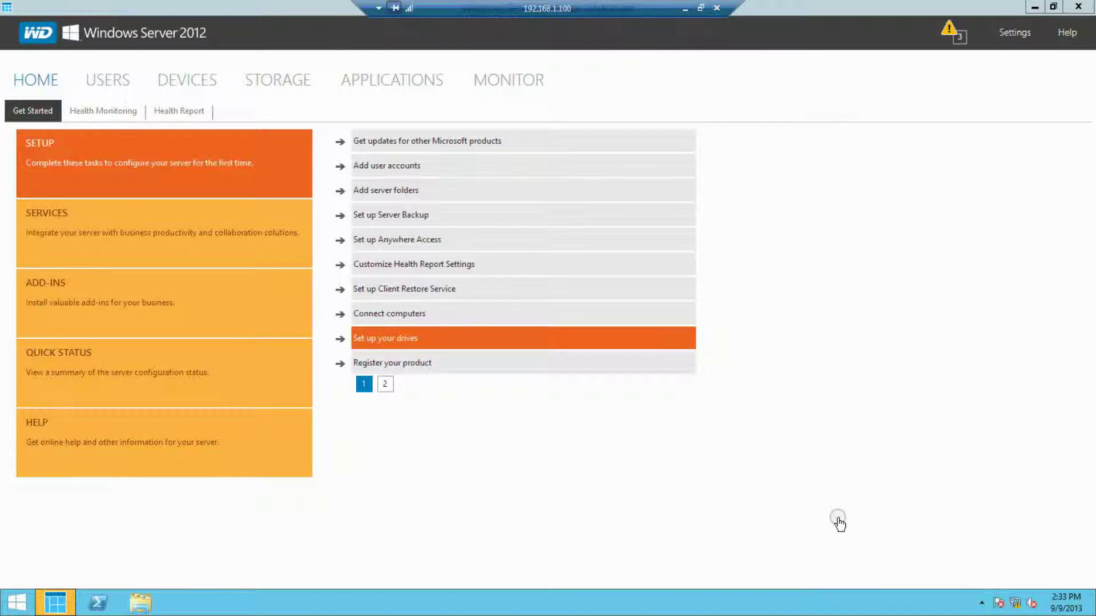
- Choose RAID in the Set Up Your Drives wizard and bring up the WD storage utility
{"action": "left_click", "coordinate": [365, 339]}
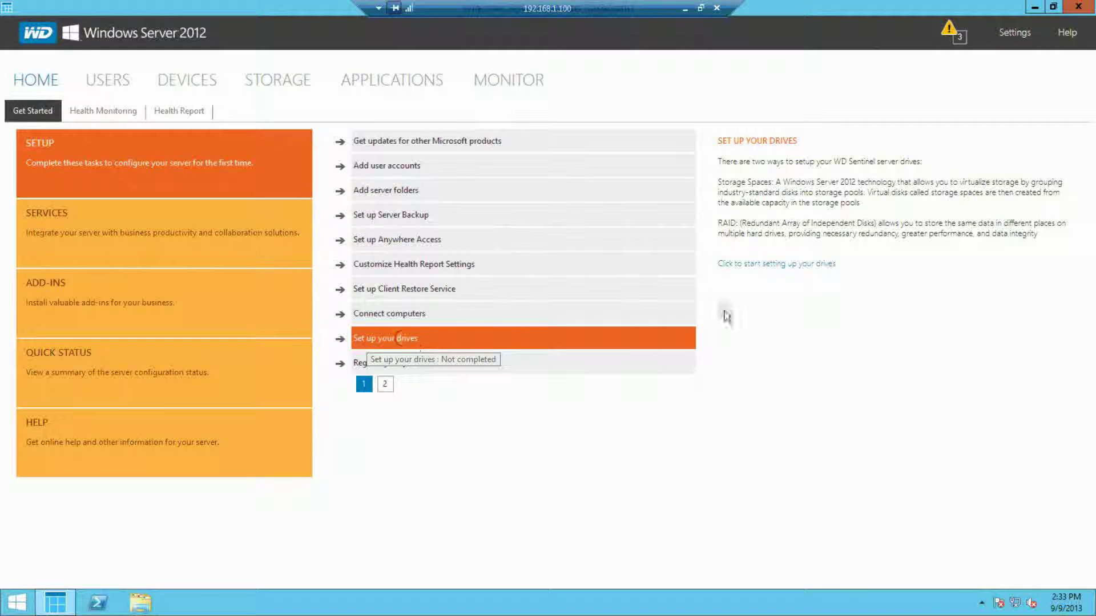
{"action": "left_click", "coordinate": [767, 264]}
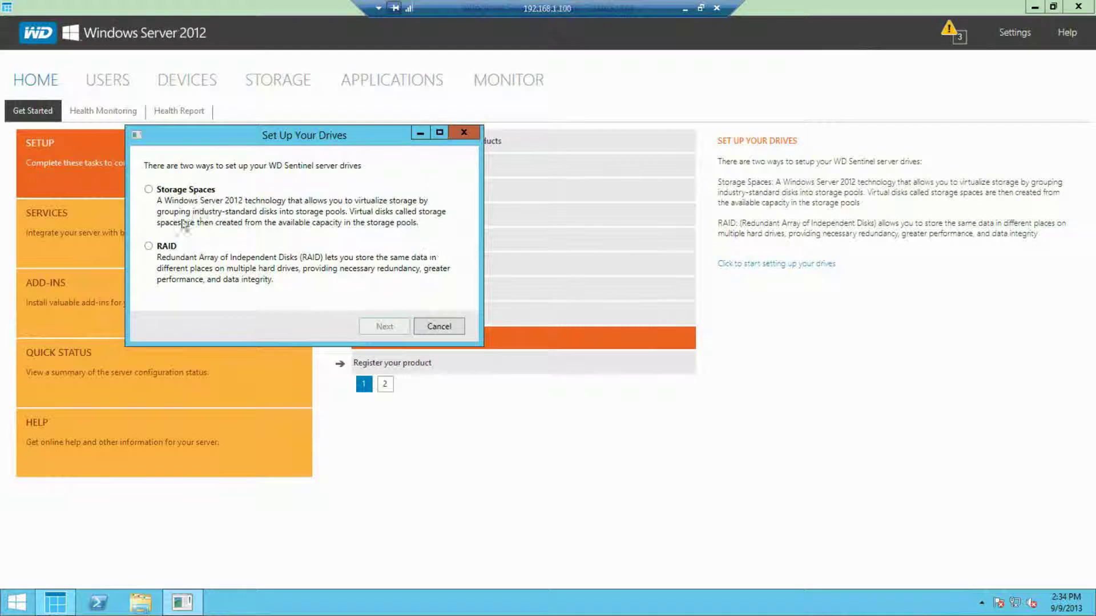
{"action": "left_click", "coordinate": [149, 247]}
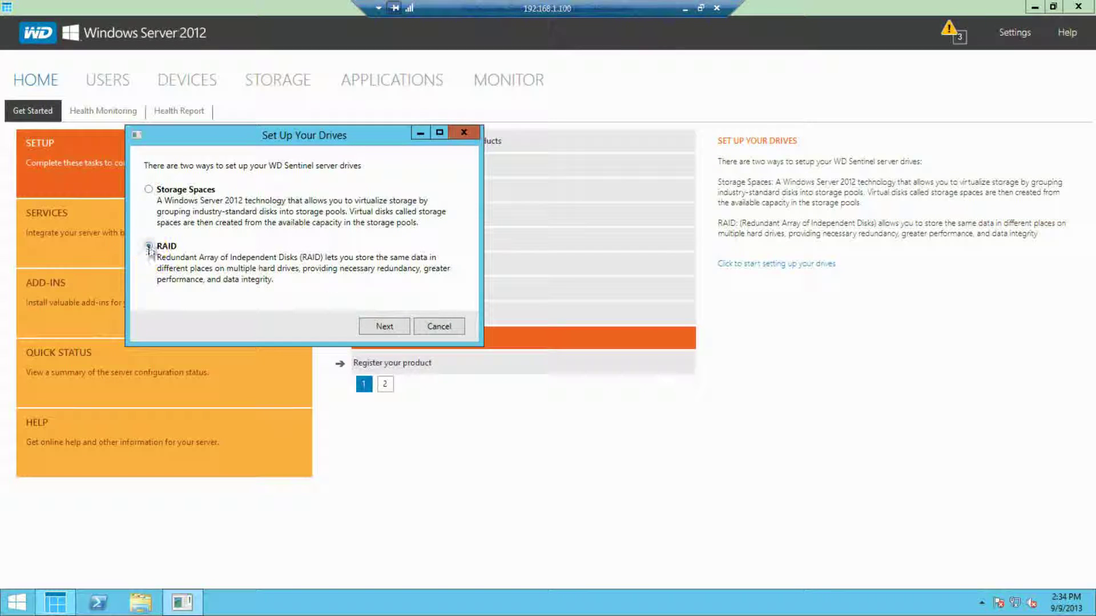
{"action": "left_click", "coordinate": [400, 330]}
{"action": "left_click", "coordinate": [185, 604]}
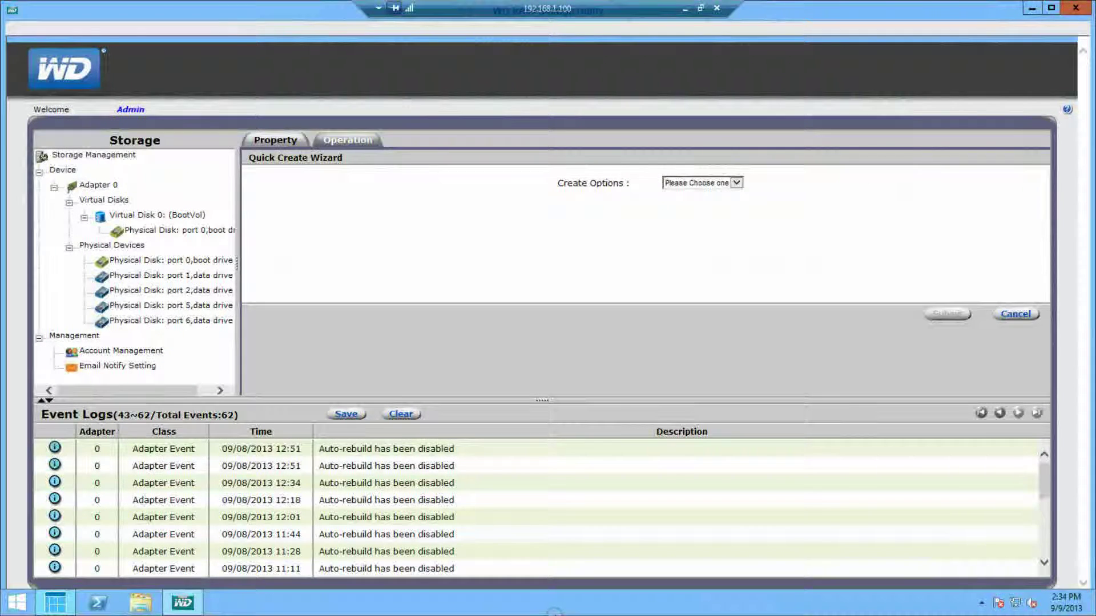
- Compare the RAID 5, RAID 0 and RAID 10 options in the Quick Create Wizard's level list
{"action": "left_click", "coordinate": [736, 183]}
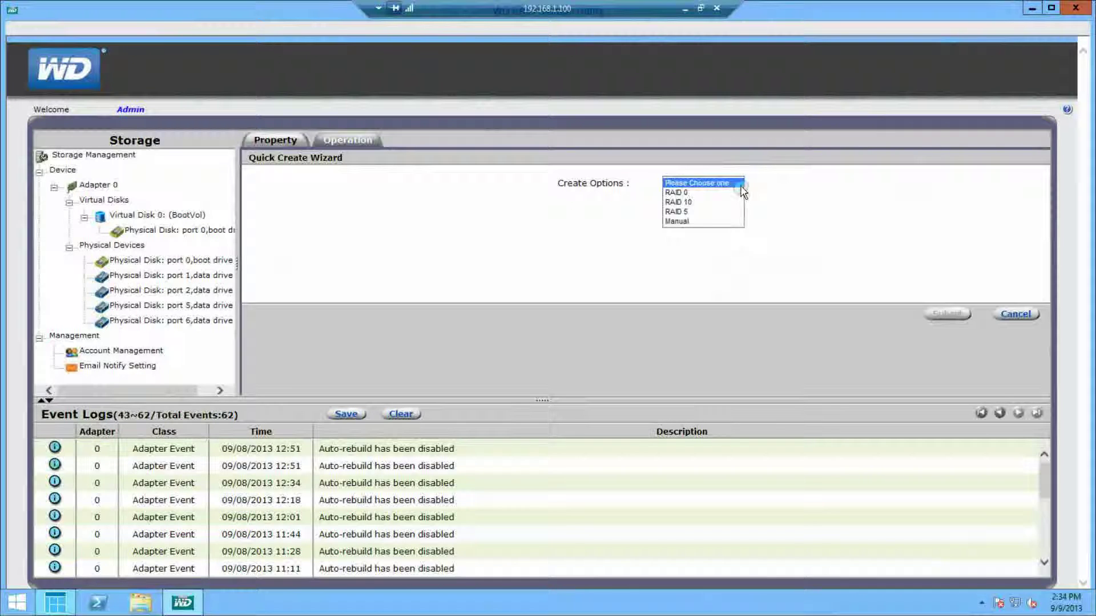
{"action": "left_click", "coordinate": [699, 212]}
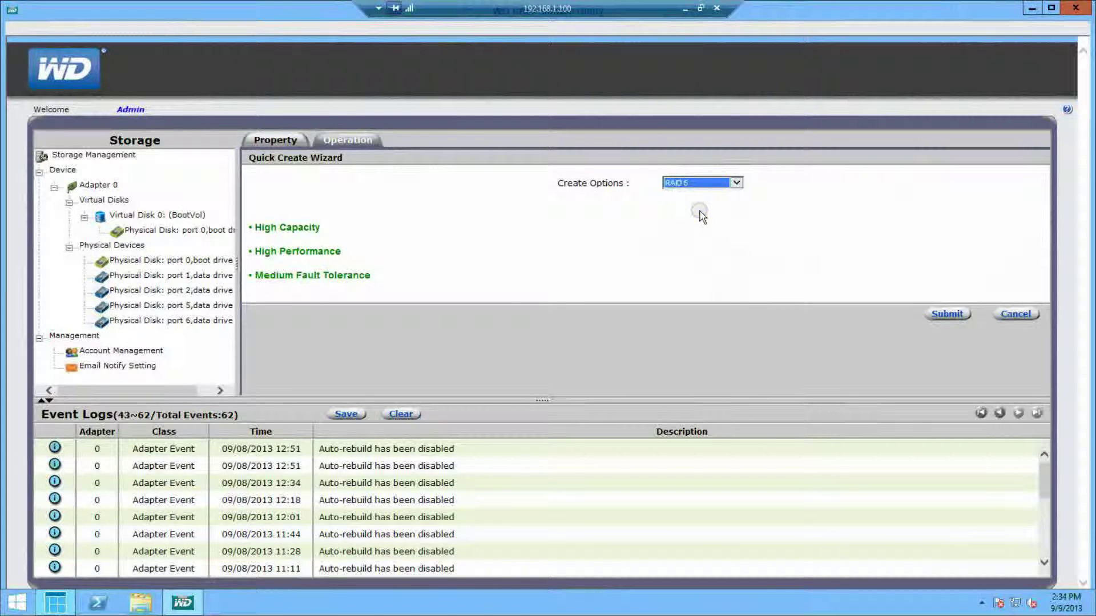
{"action": "left_click", "coordinate": [738, 184]}
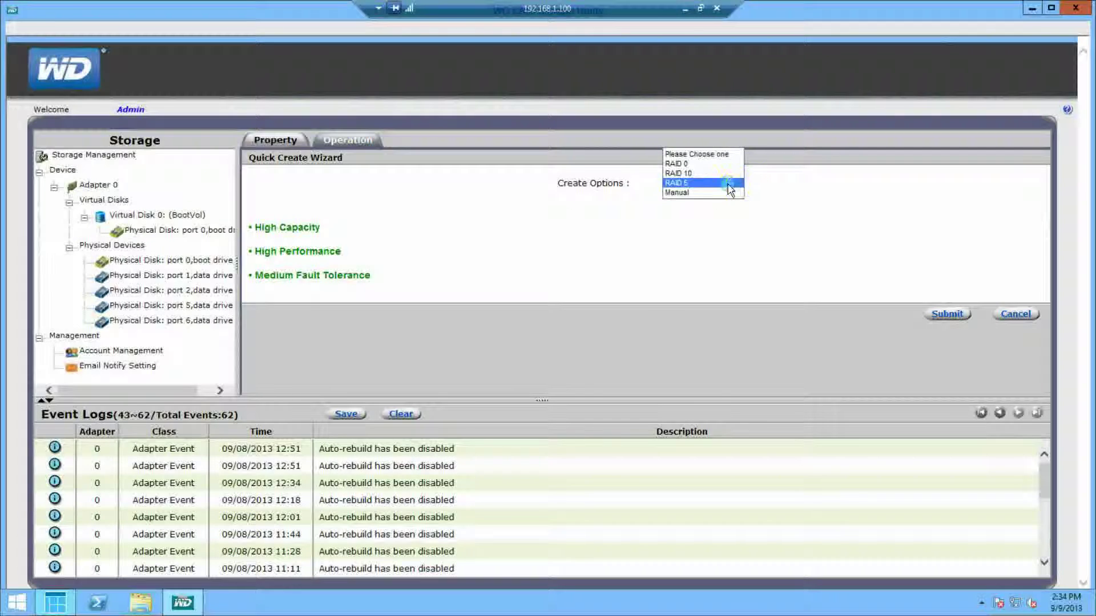
{"action": "left_click", "coordinate": [698, 164]}
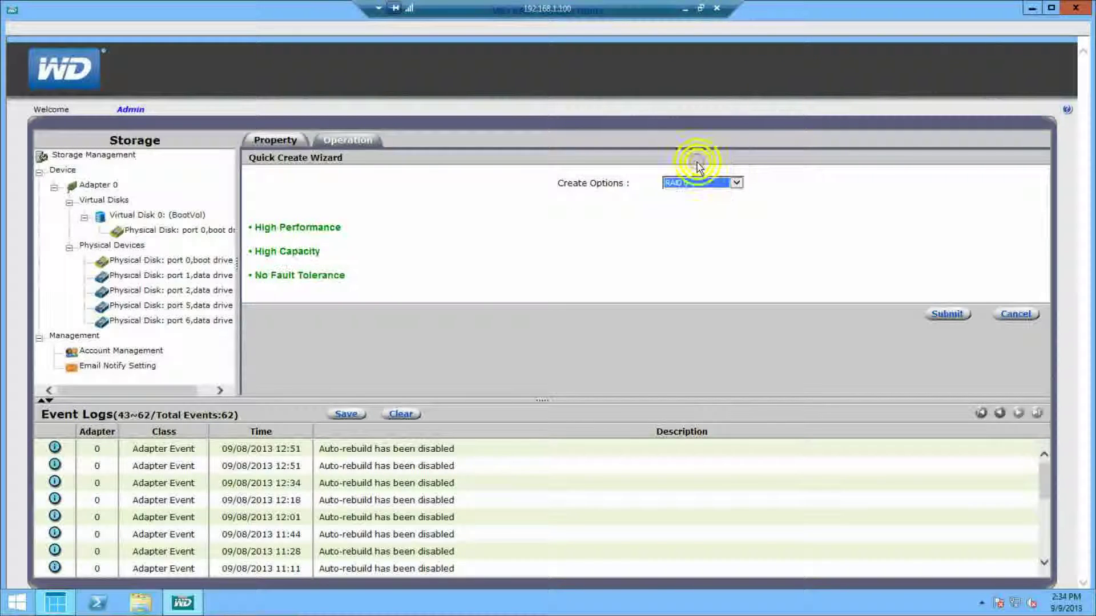
{"action": "left_click", "coordinate": [738, 183]}
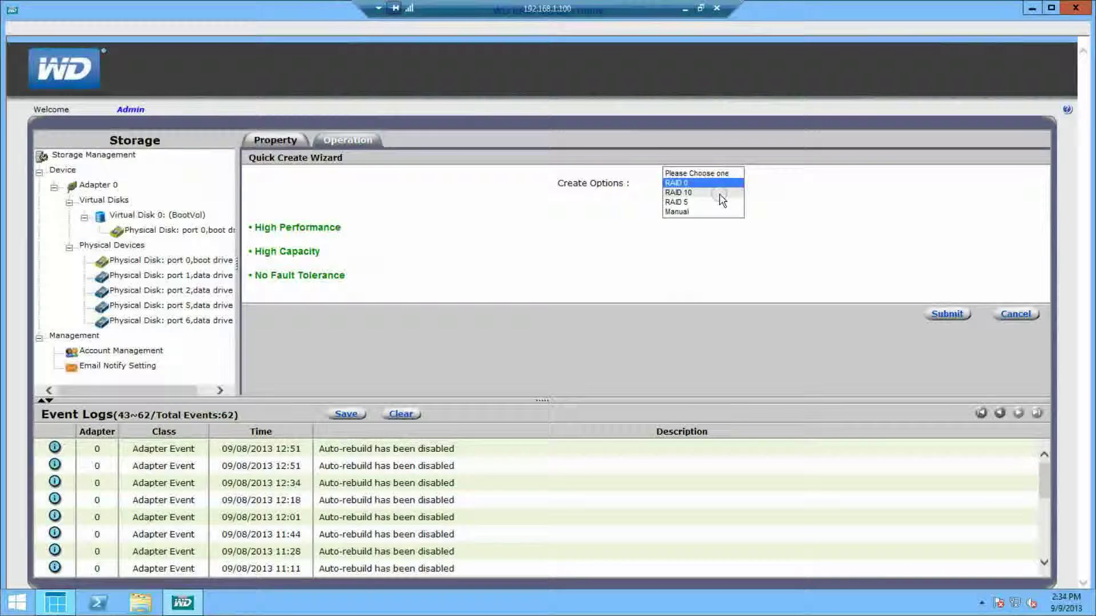
{"action": "left_click", "coordinate": [720, 193]}
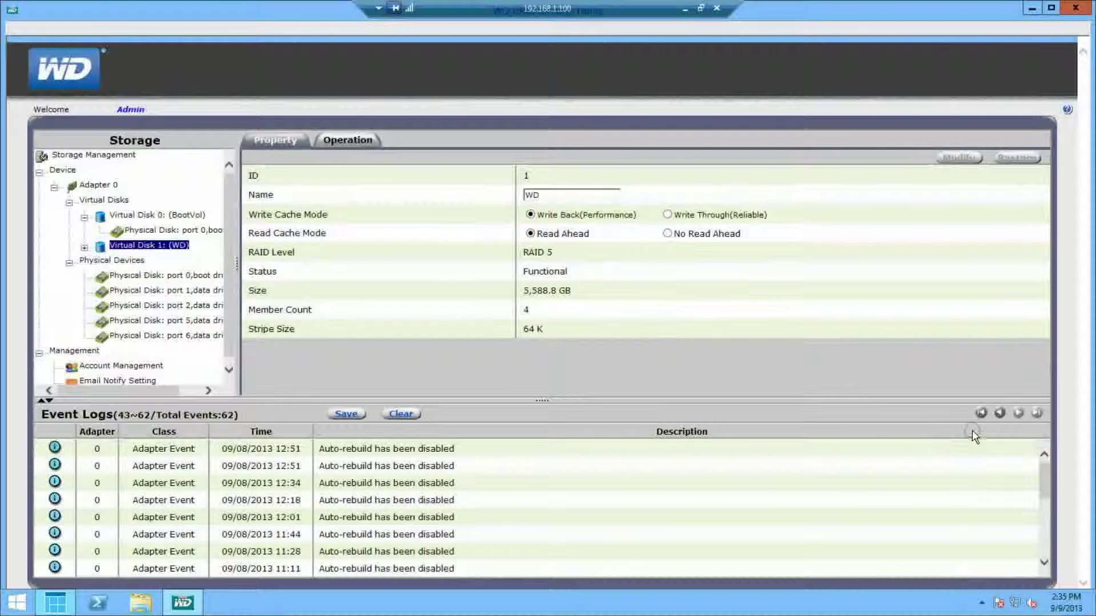
- Expand Virtual Disk 1 to check its four member drives, then minimize the utility and Dashboard
{"action": "left_click", "coordinate": [84, 248]}
{"action": "left_click", "coordinate": [1032, 8]}
{"action": "left_click", "coordinate": [1033, 7]}
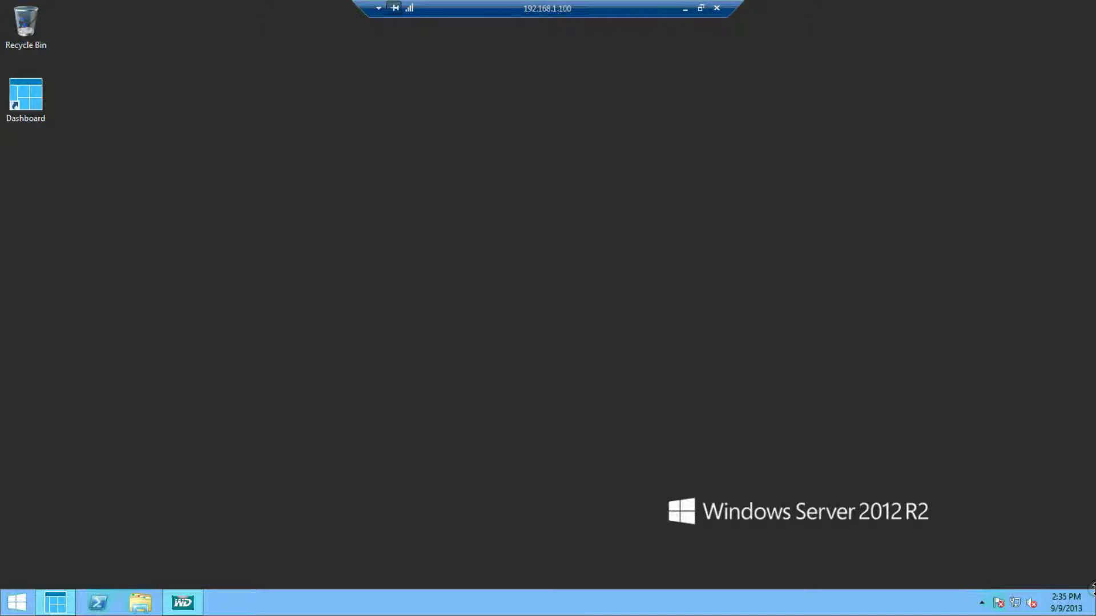
- Find and open Disk Management by searching for 'hard' disk partitions
{"action": "mouse_move", "coordinate": [1091, 600]}
{"action": "left_click", "coordinate": [1065, 231]}
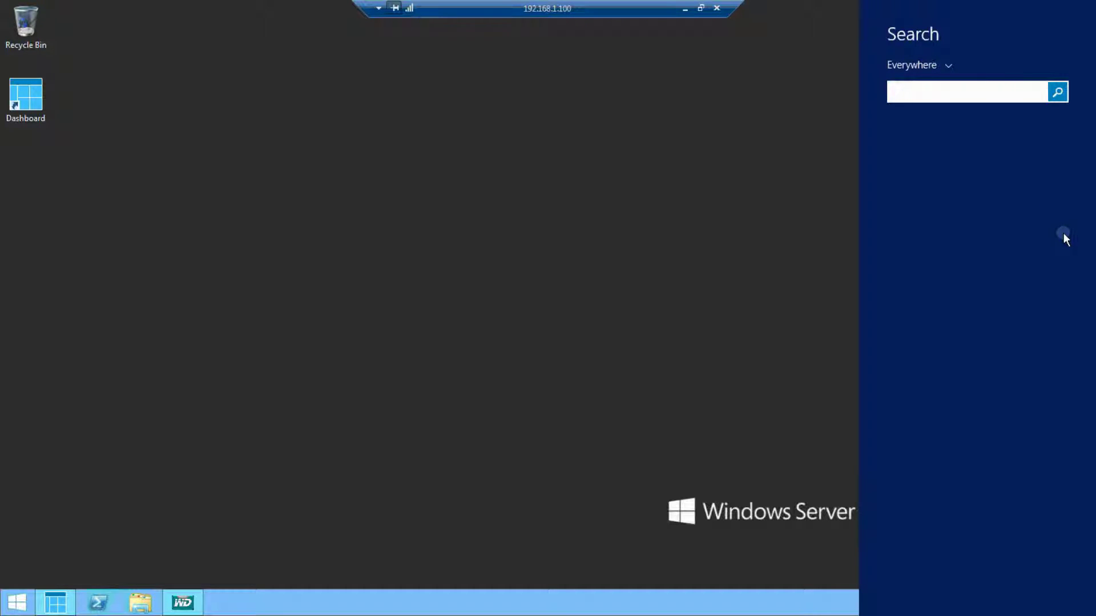
{"action": "type", "text": "hard disk partitions"}
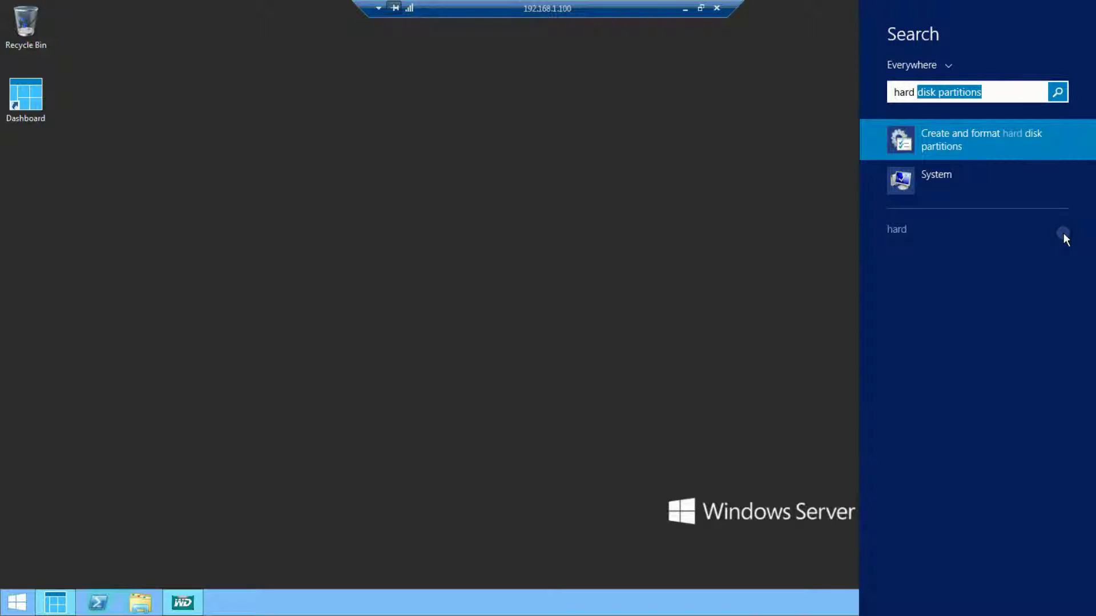
{"action": "left_click", "coordinate": [974, 135]}
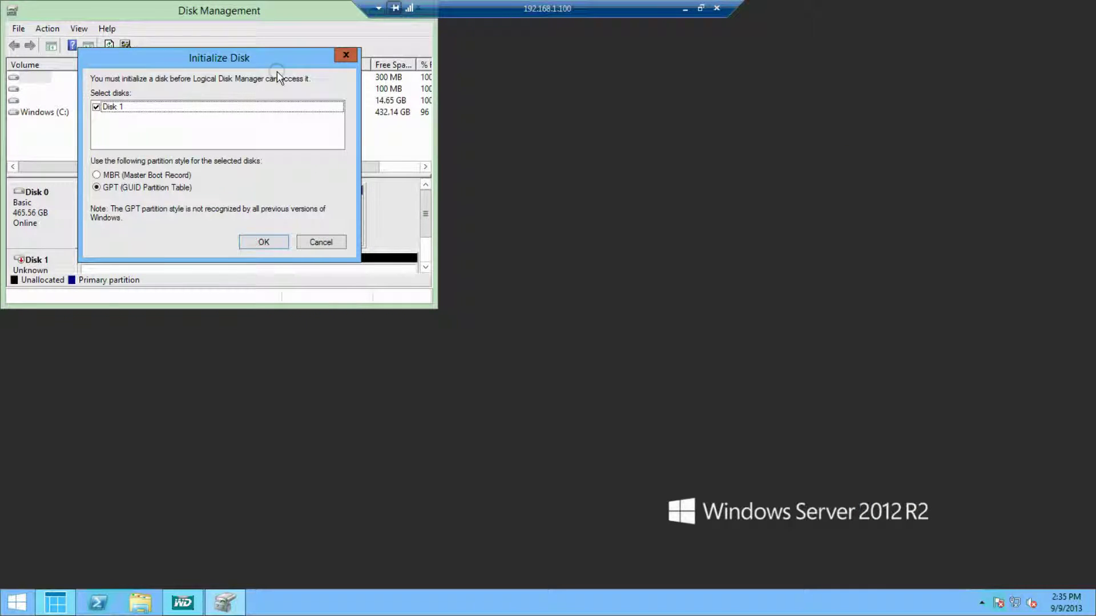
- Initialize Disk 1 as GPT, leaving its 5588.69 GB unallocated
{"action": "left_click", "coordinate": [273, 245]}
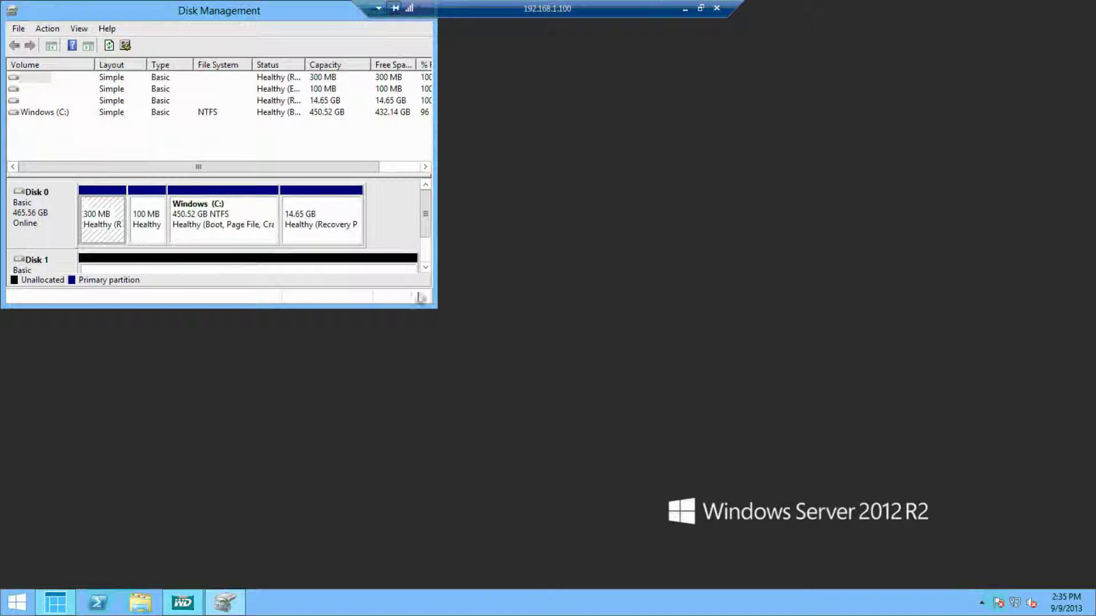
{"action": "left_click_drag", "start_coordinate": [245, 12], "coordinate": [624, 112]}
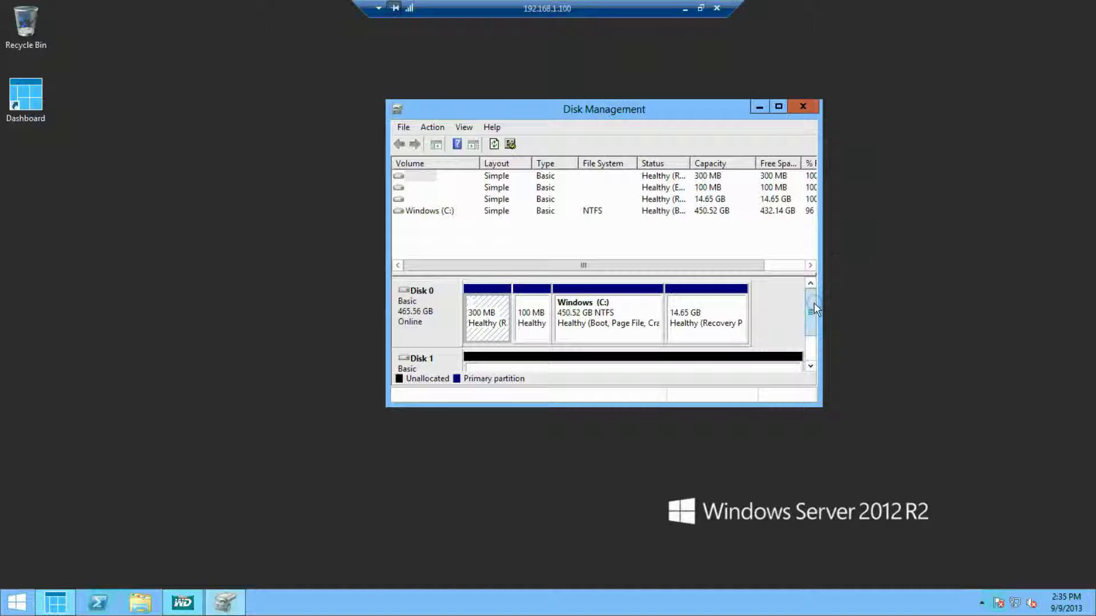
{"action": "left_click_drag", "start_coordinate": [810, 303], "coordinate": [819, 341]}
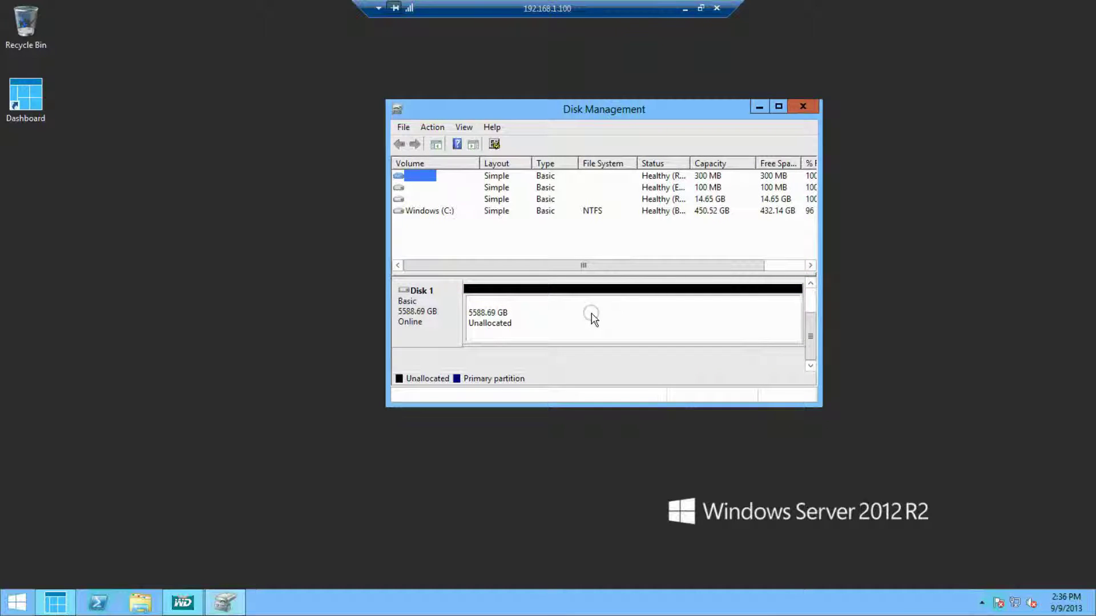
{"action": "right_click", "coordinate": [591, 317]}
- Create a 2000000 MB quick-formatted NTFS simple volume labelled New Volume with the default drive letter
{"action": "left_click", "coordinate": [653, 323]}
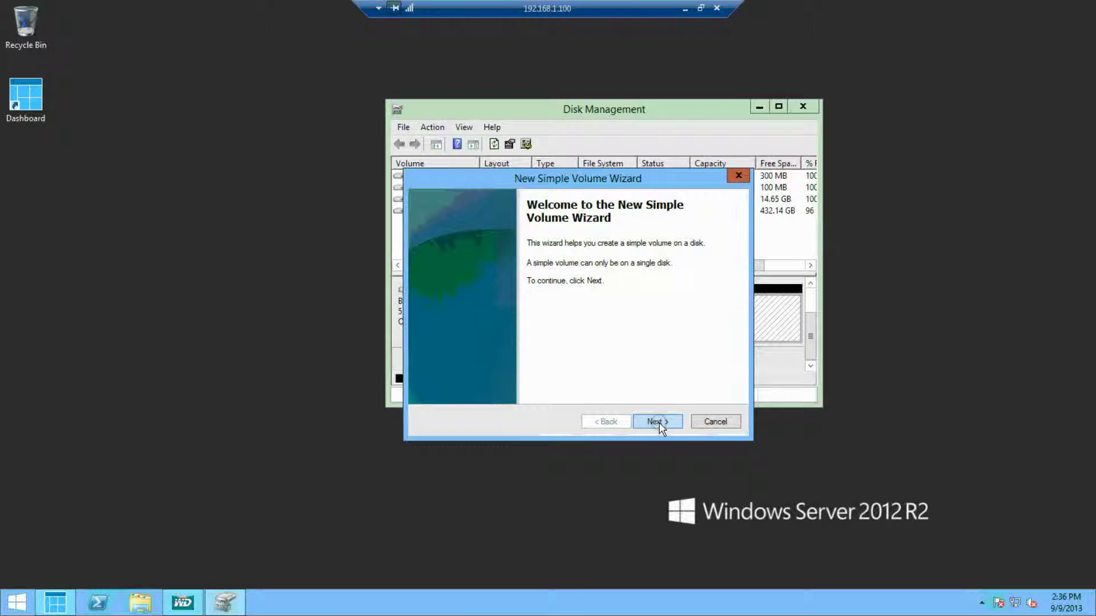
{"action": "left_click", "coordinate": [659, 425]}
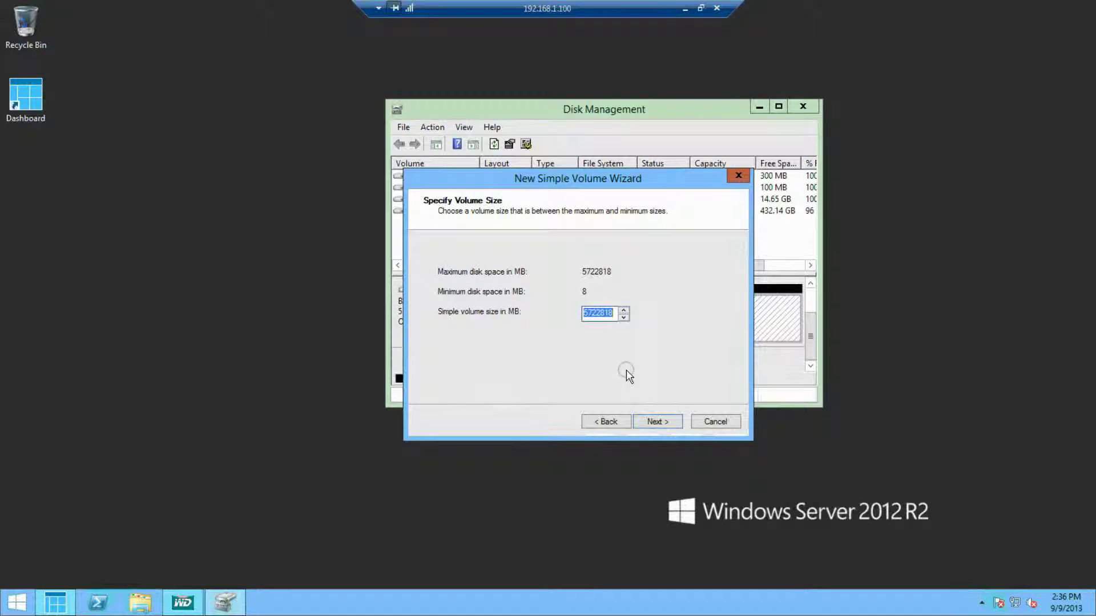
{"action": "type", "text": "2000000"}
{"action": "left_click", "coordinate": [656, 422]}
{"action": "left_click", "coordinate": [655, 423]}
{"action": "left_click", "coordinate": [654, 423]}
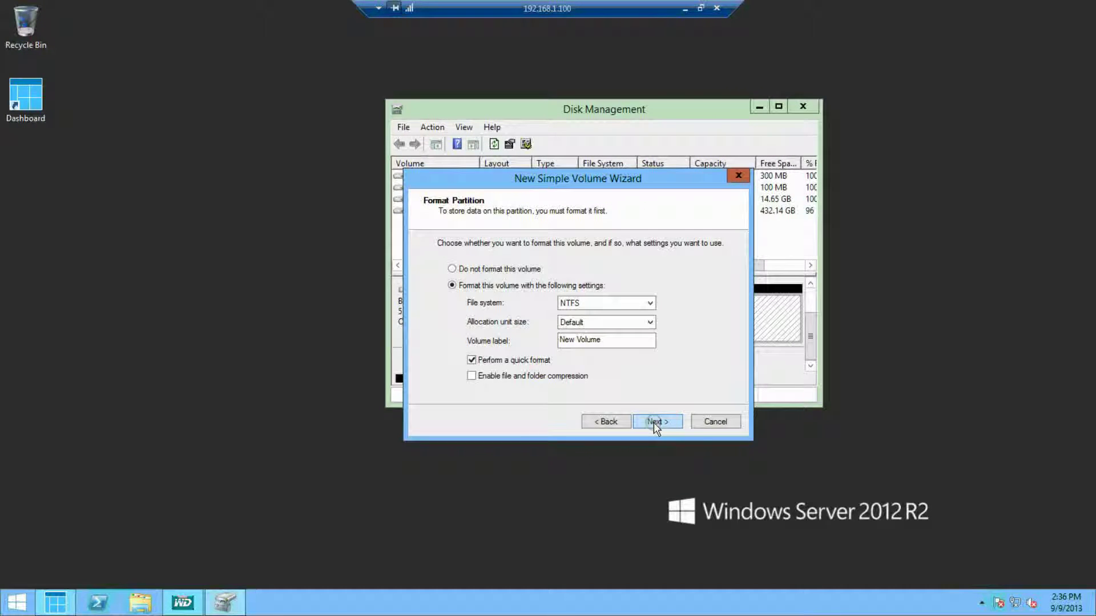
{"action": "left_click", "coordinate": [653, 423]}
{"action": "left_click", "coordinate": [654, 424]}
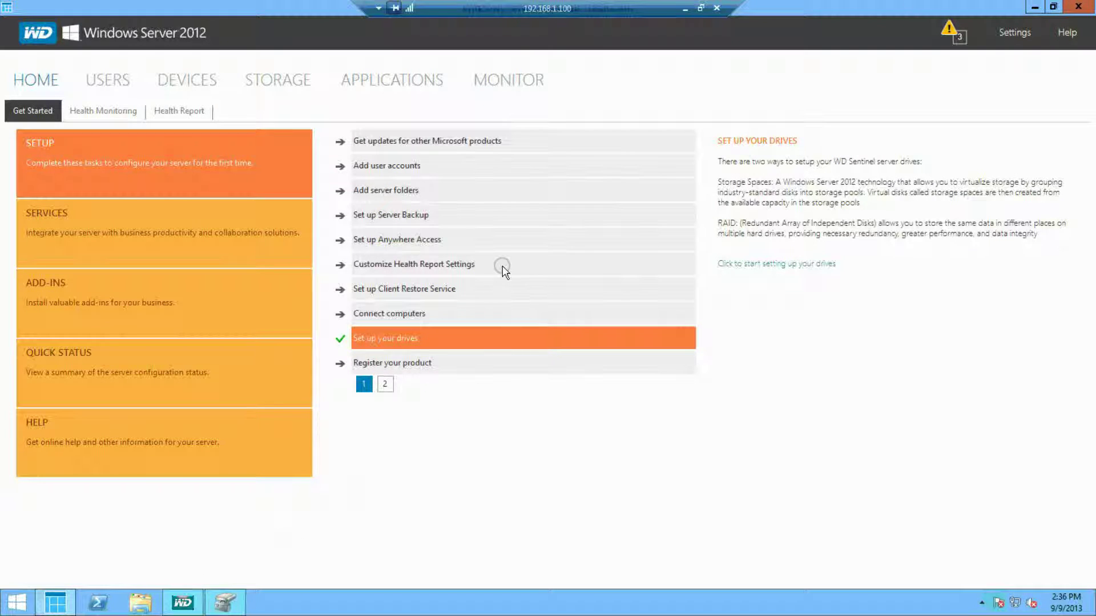
- Add a server folder named Marketing Department
{"action": "left_click", "coordinate": [401, 194]}
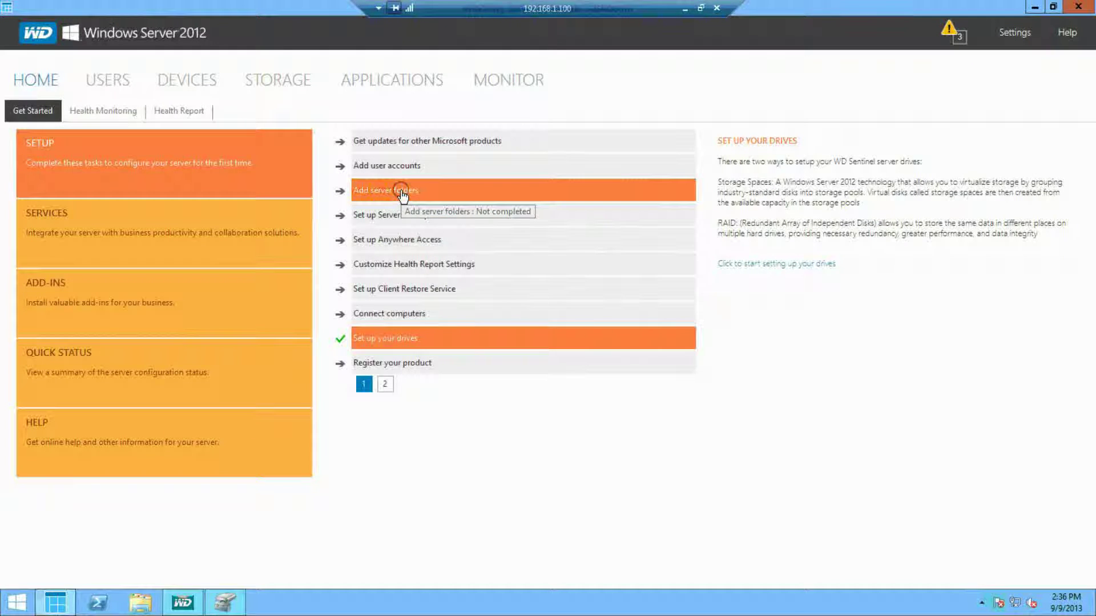
{"action": "left_click", "coordinate": [737, 260]}
{"action": "left_click", "coordinate": [750, 244]}
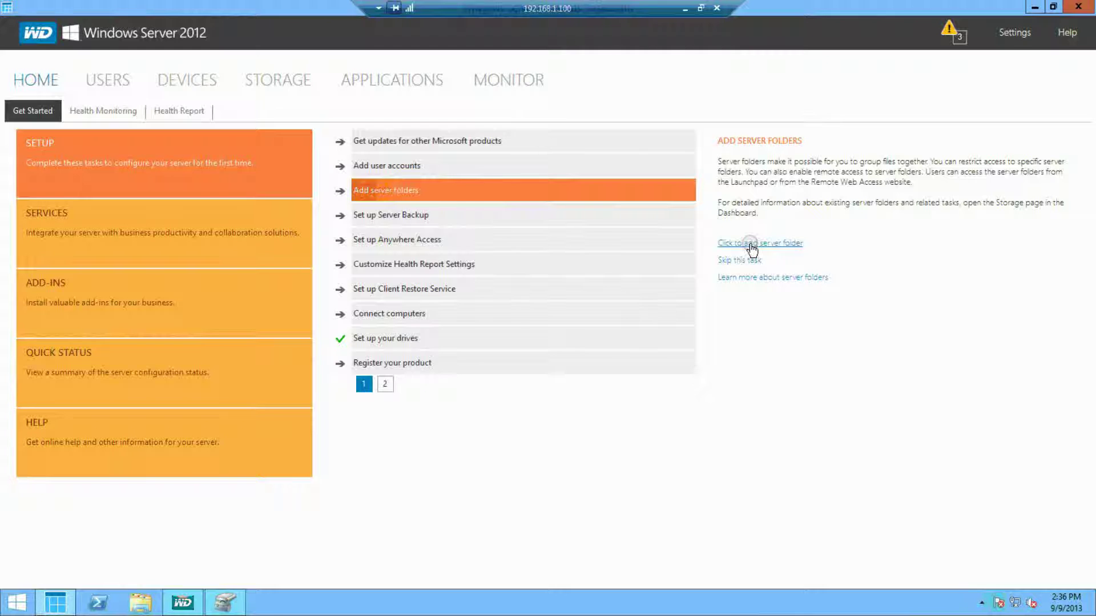
{"action": "left_click", "coordinate": [629, 246]}
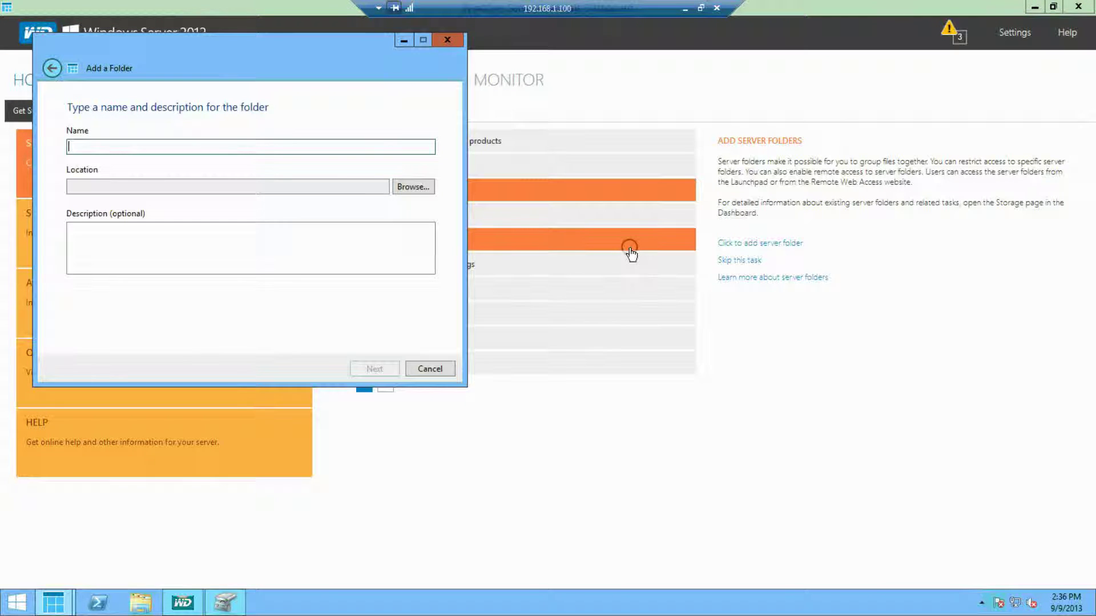
{"action": "type", "text": "Marketing Department"}
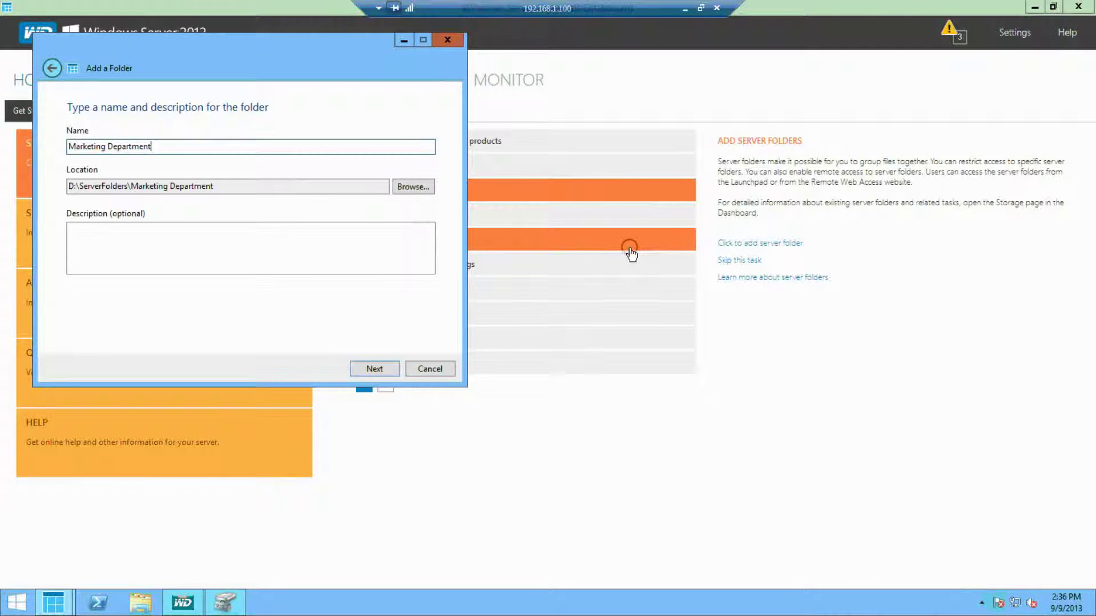
{"action": "left_click", "coordinate": [384, 368]}
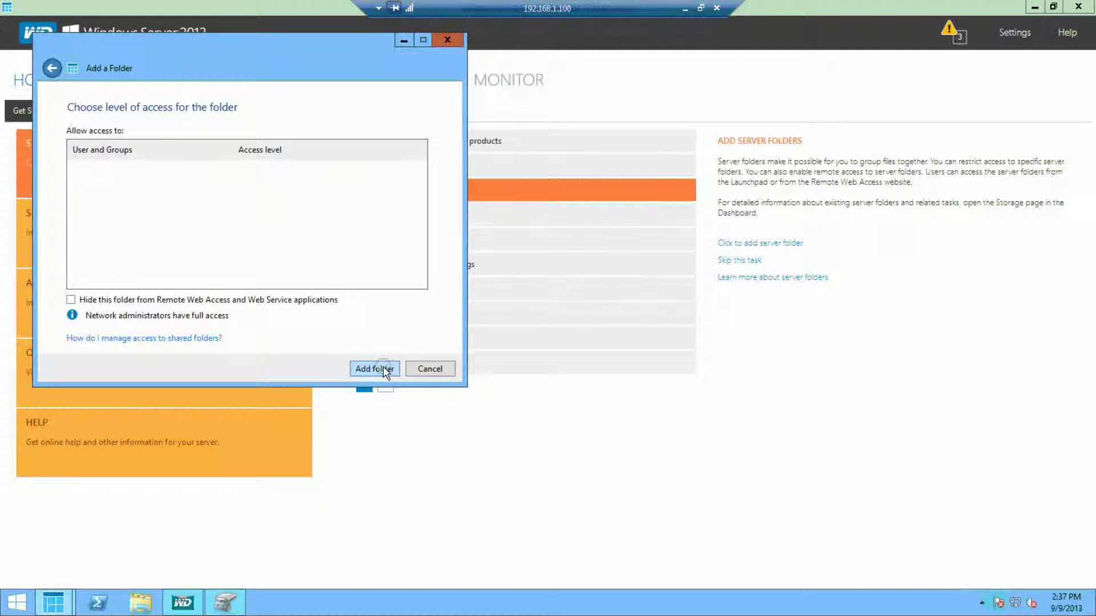
{"action": "left_click", "coordinate": [383, 368]}
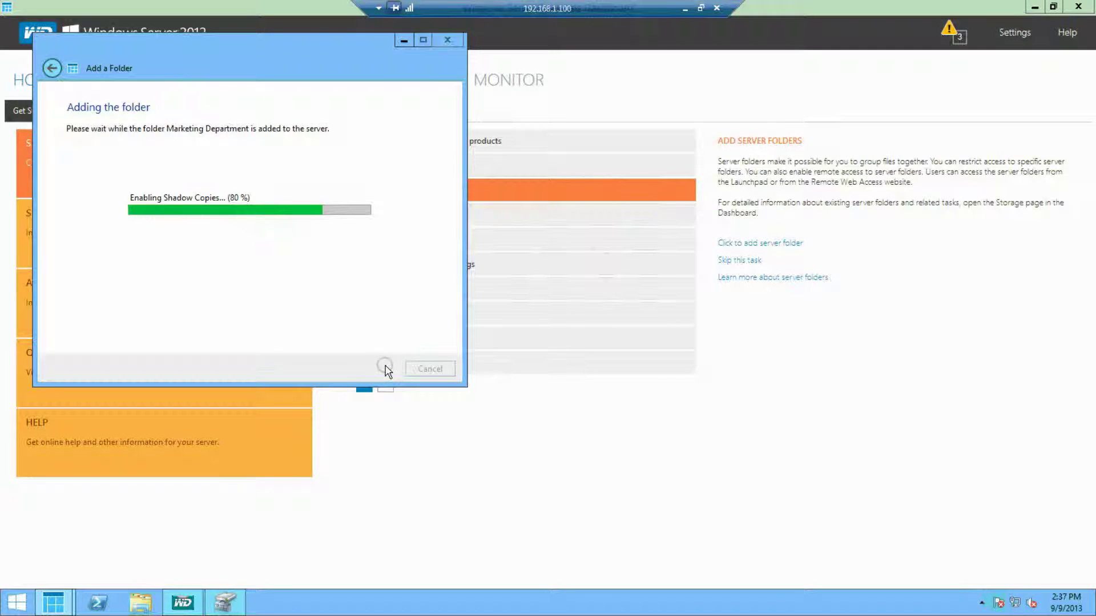
{"action": "left_click", "coordinate": [438, 370]}
- Add a second server folder named Finance under D:\ServerFolders
{"action": "left_click", "coordinate": [788, 245]}
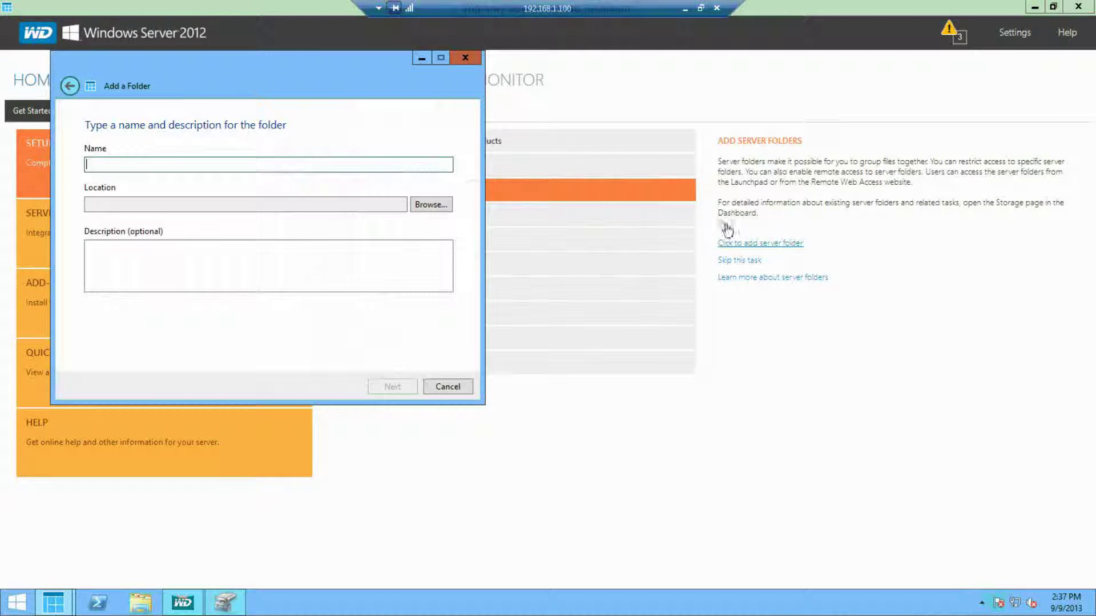
{"action": "left_click", "coordinate": [242, 163]}
{"action": "type", "text": "Finance"}
{"action": "left_click", "coordinate": [388, 387]}
{"action": "left_click", "coordinate": [388, 387]}
{"action": "left_click", "coordinate": [433, 387]}
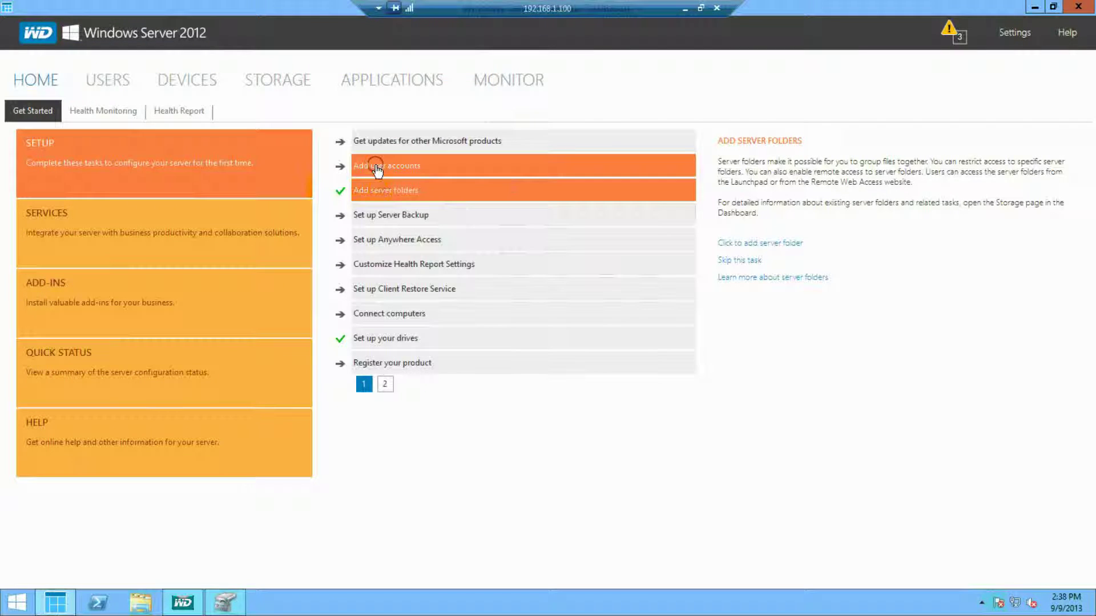
{"action": "left_click", "coordinate": [376, 165]}
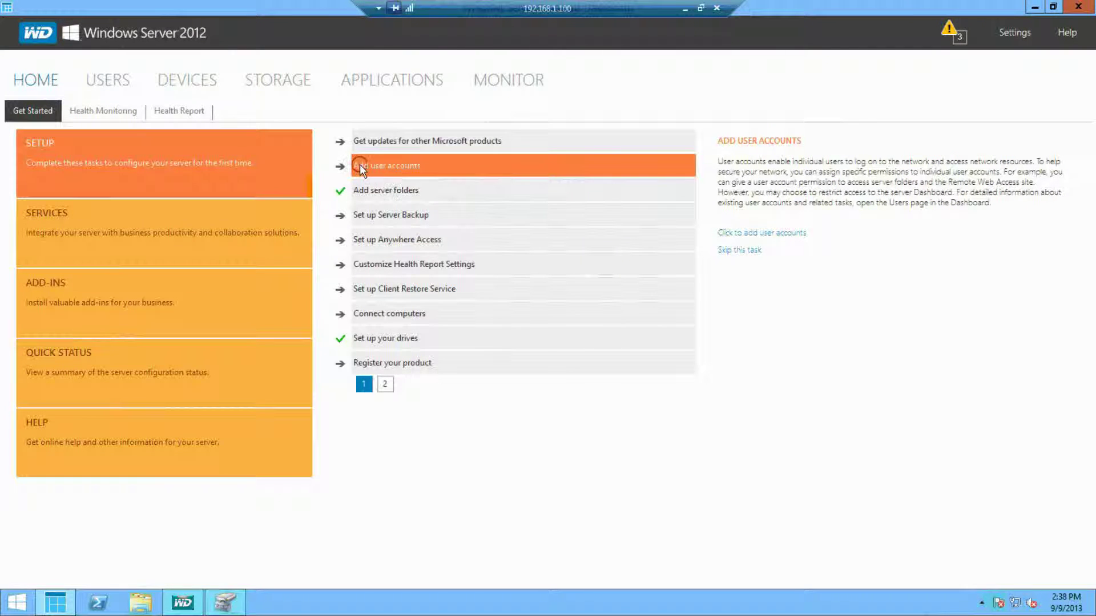
- Enter the new user's first name, last name and account password, confirming the password
{"action": "left_click", "coordinate": [740, 234]}
{"action": "left_click", "coordinate": [740, 234]}
{"action": "type", "text": "Em"}
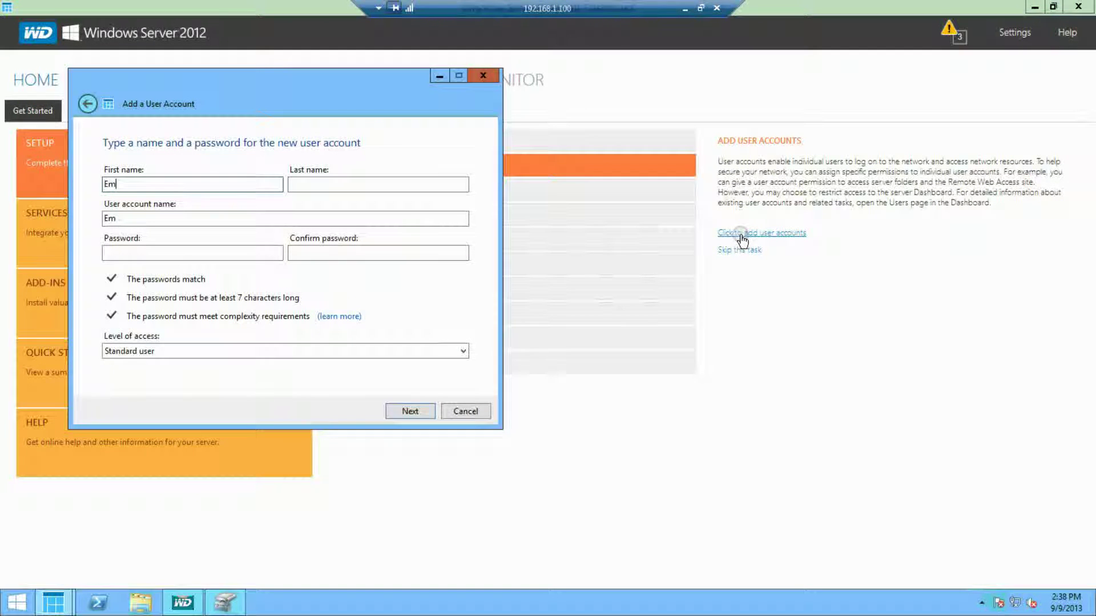
{"action": "type", "text": "ployee"}
{"action": "left_click", "coordinate": [371, 184]}
{"action": "type", "text": "One"}
{"action": "left_click", "coordinate": [207, 251]}
{"action": "type", "text": "••••••••"}
{"action": "left_click", "coordinate": [383, 251]}
{"action": "type", "text": "••••••••"}
{"action": "left_click", "coordinate": [410, 410]}
- Give the user Read/Write access to Finance and Company and finish the account wizard
{"action": "left_click", "coordinate": [440, 230]}
{"action": "left_click", "coordinate": [439, 243]}
{"action": "left_click", "coordinate": [442, 210]}
{"action": "left_click", "coordinate": [439, 223]}
{"action": "left_click", "coordinate": [419, 414]}
{"action": "left_click", "coordinate": [421, 412]}
{"action": "left_click", "coordinate": [467, 411]}
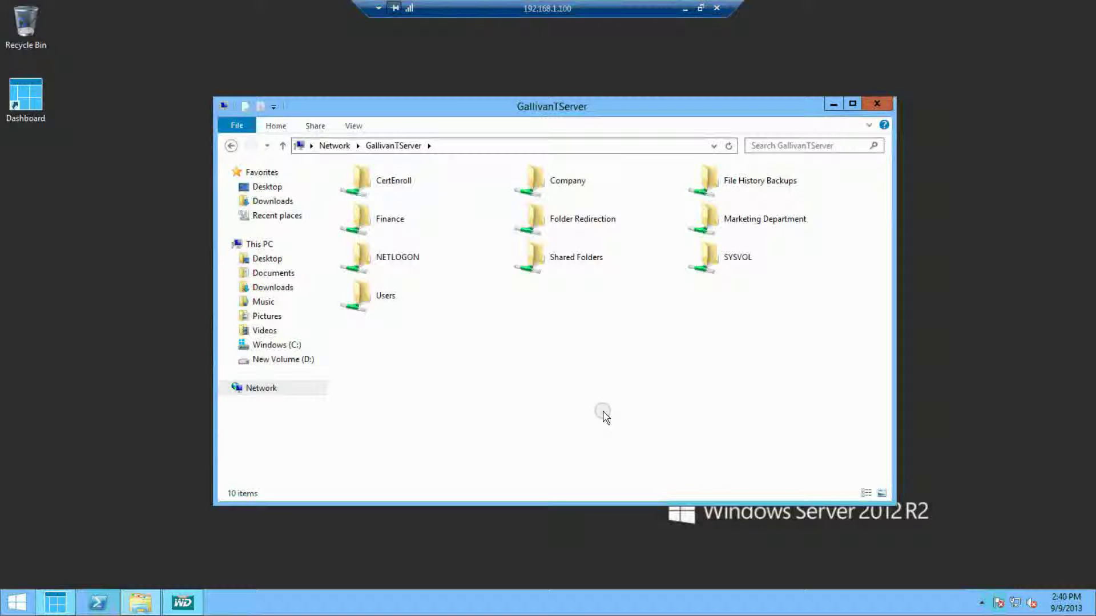
- Browse the Marketing Department and Finance shares, then open the Users share
{"action": "double_click", "coordinate": [725, 222]}
{"action": "left_click", "coordinate": [408, 149]}
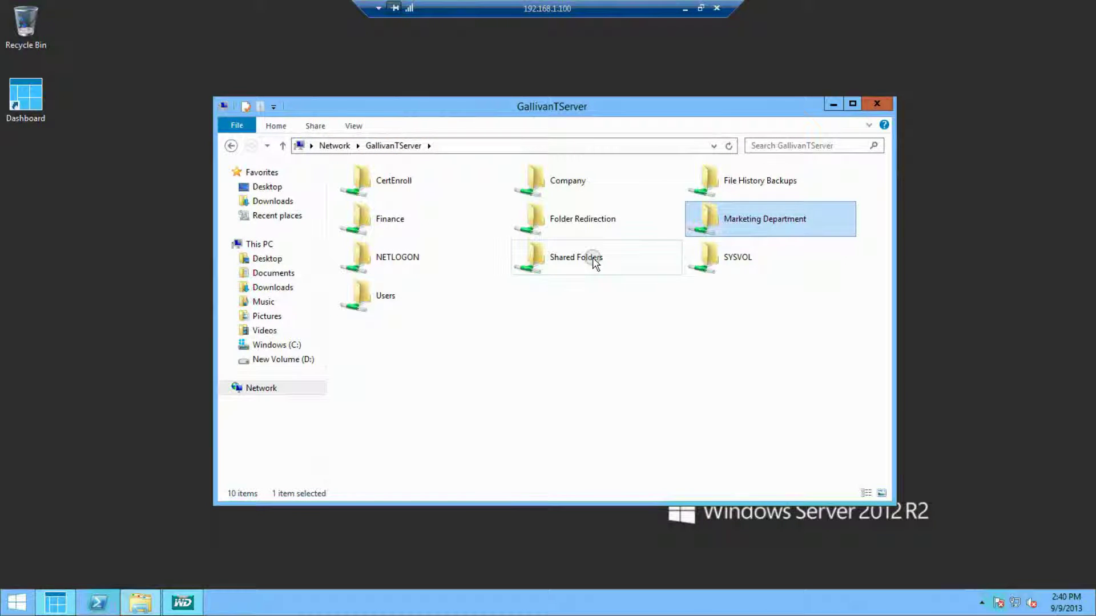
{"action": "double_click", "coordinate": [361, 217]}
{"action": "left_click", "coordinate": [390, 146]}
{"action": "double_click", "coordinate": [368, 298]}
- Try opening each of the three user folders, dismissing access errors, and return to the share list
{"action": "left_click", "coordinate": [386, 217]}
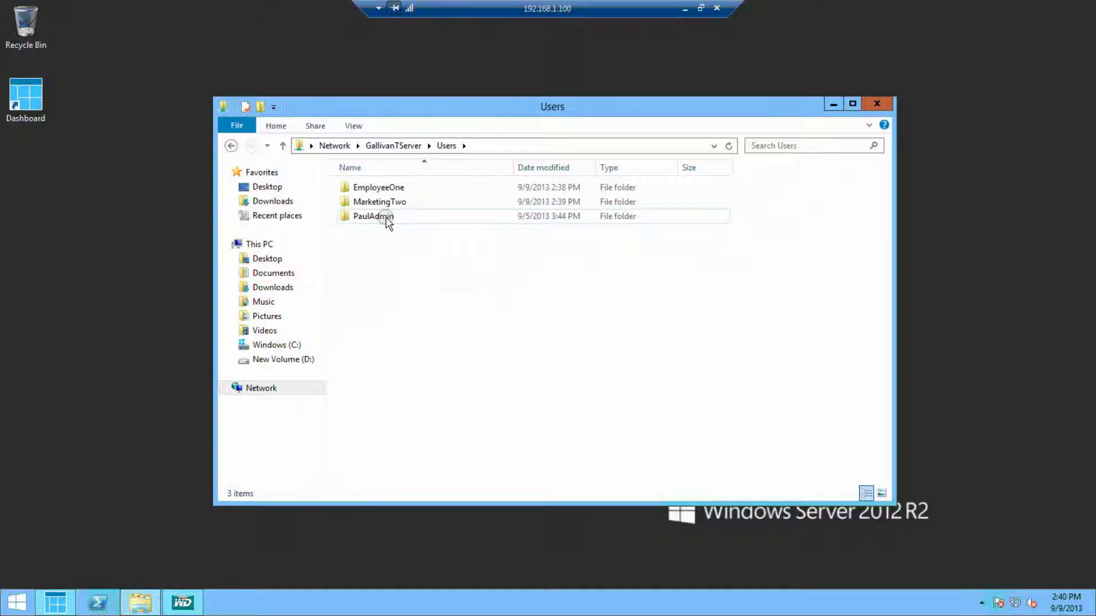
{"action": "double_click", "coordinate": [385, 218]}
{"action": "left_click", "coordinate": [447, 146]}
{"action": "double_click", "coordinate": [399, 204]}
{"action": "left_click", "coordinate": [697, 320]}
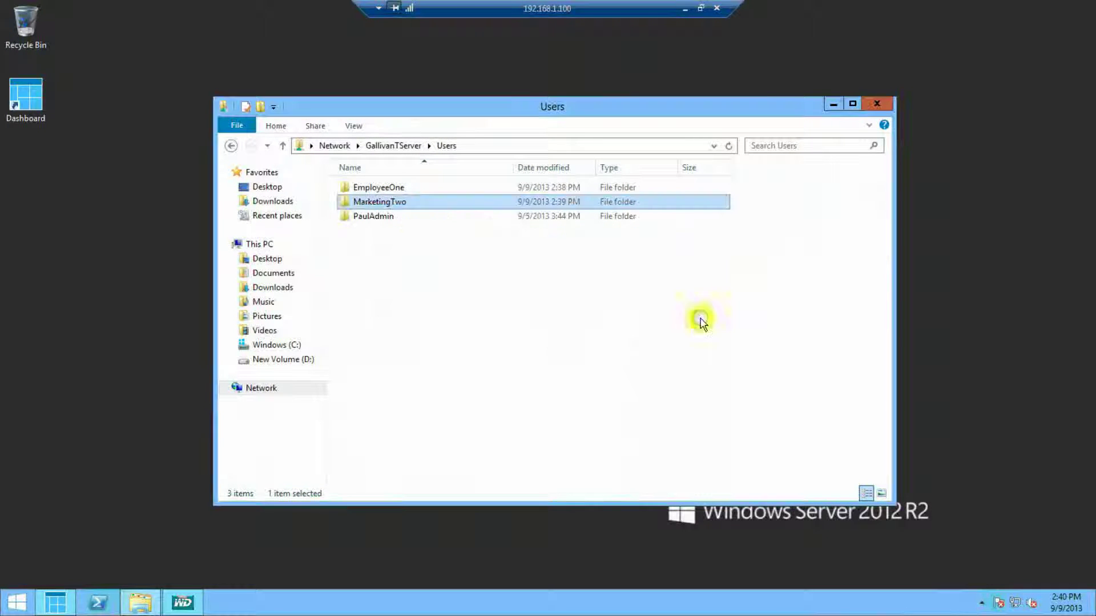
{"action": "double_click", "coordinate": [379, 188]}
{"action": "left_click", "coordinate": [690, 320]}
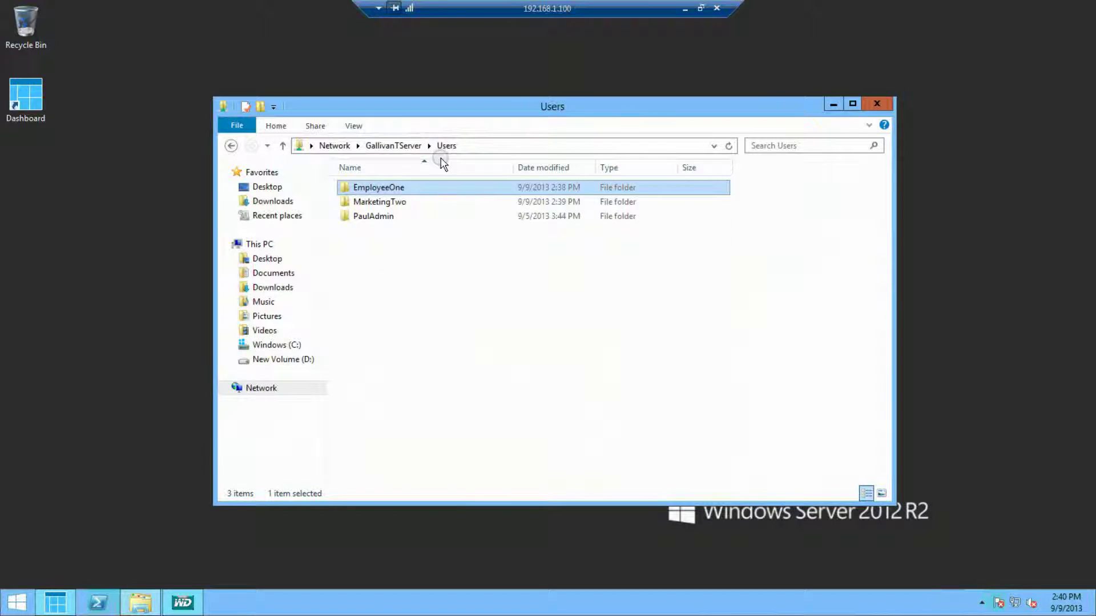
{"action": "left_click", "coordinate": [399, 147]}
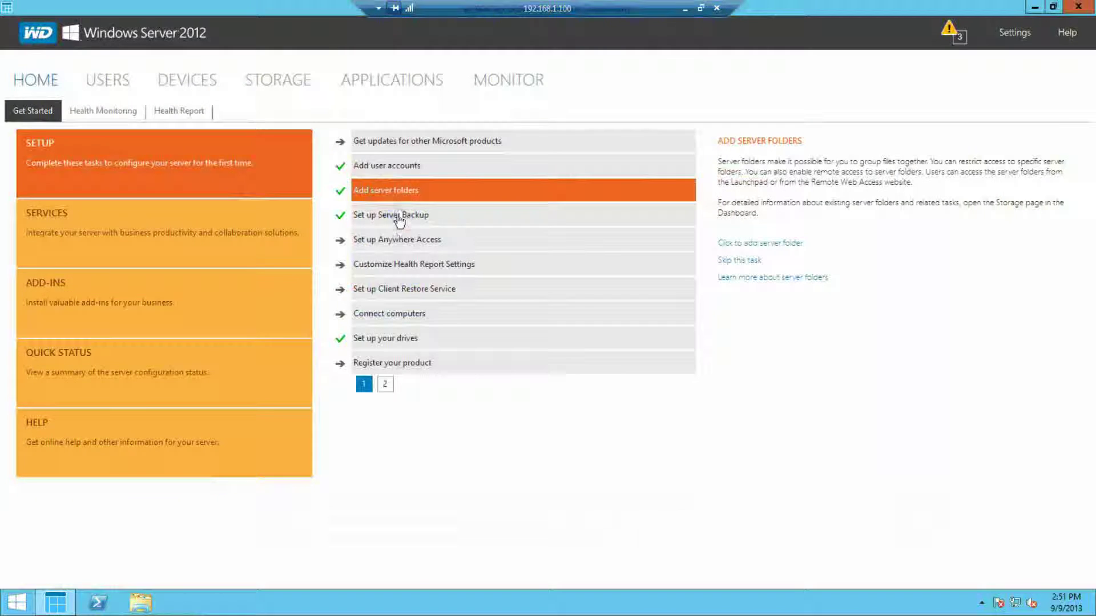
- Set up Server Backup with the default drive, label, schedule and items, next run 9/9/2013 11:00 PM
{"action": "left_click", "coordinate": [398, 216]}
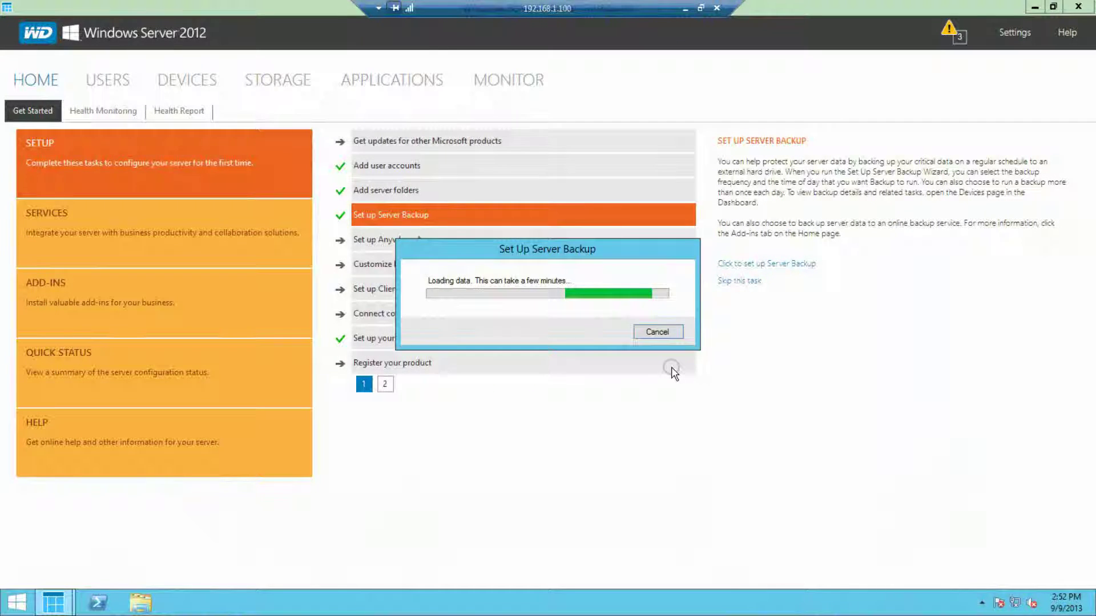
{"action": "left_click", "coordinate": [354, 352]}
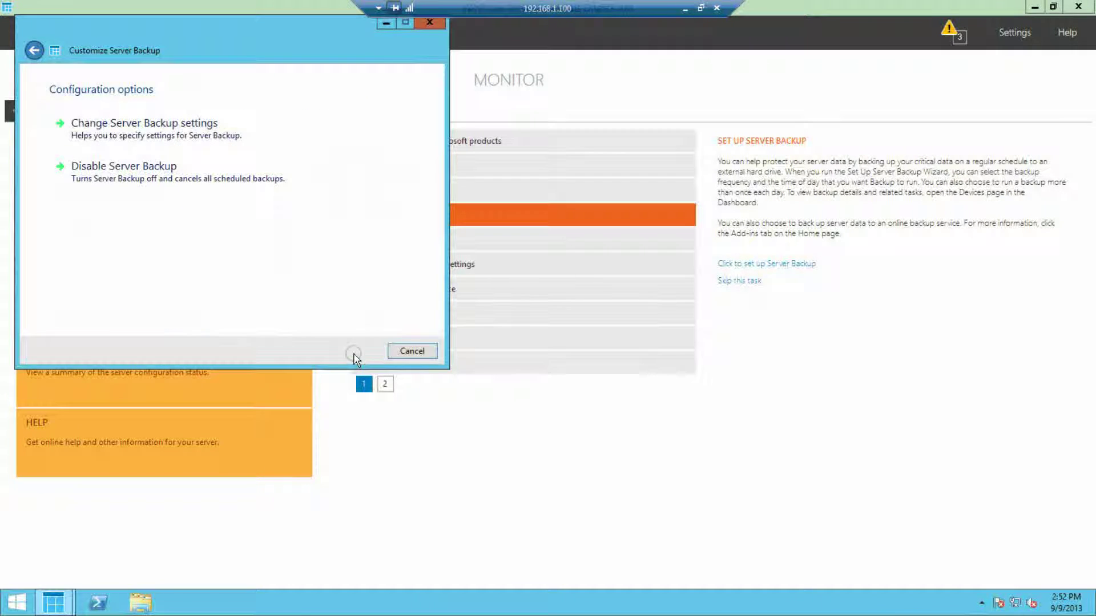
{"action": "left_click", "coordinate": [153, 123]}
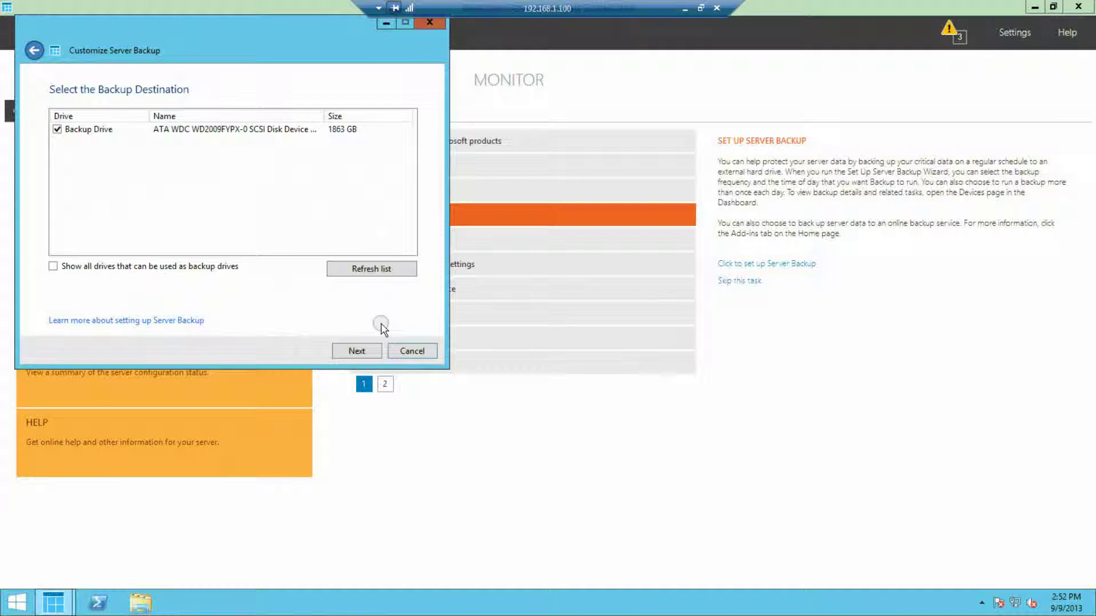
{"action": "left_click", "coordinate": [356, 351]}
{"action": "left_click", "coordinate": [356, 351]}
{"action": "left_click", "coordinate": [356, 351]}
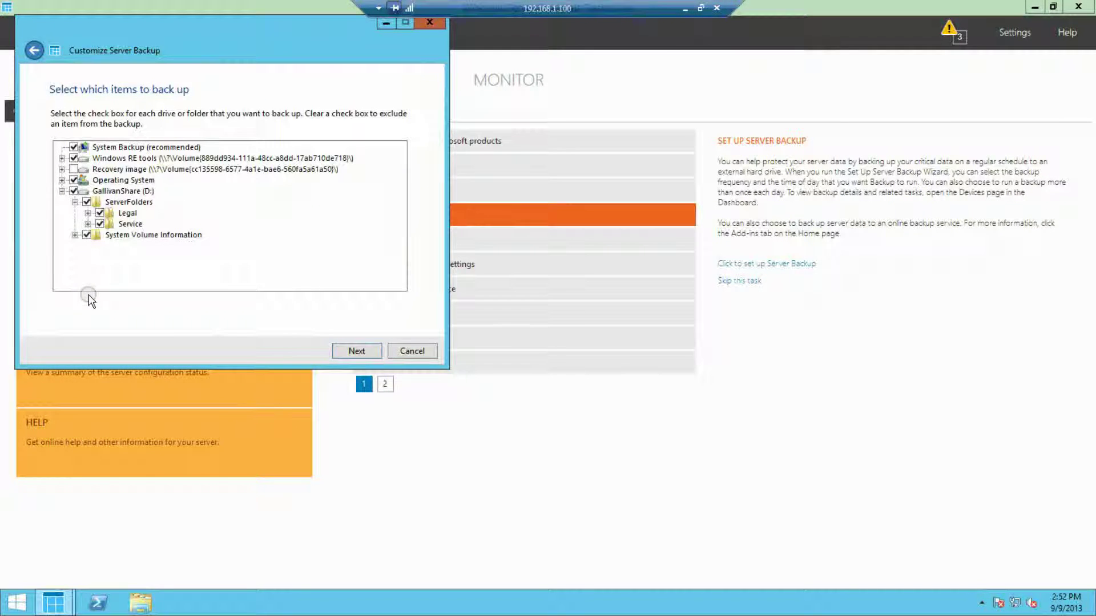
{"action": "left_click", "coordinate": [359, 350]}
{"action": "left_click", "coordinate": [365, 349]}
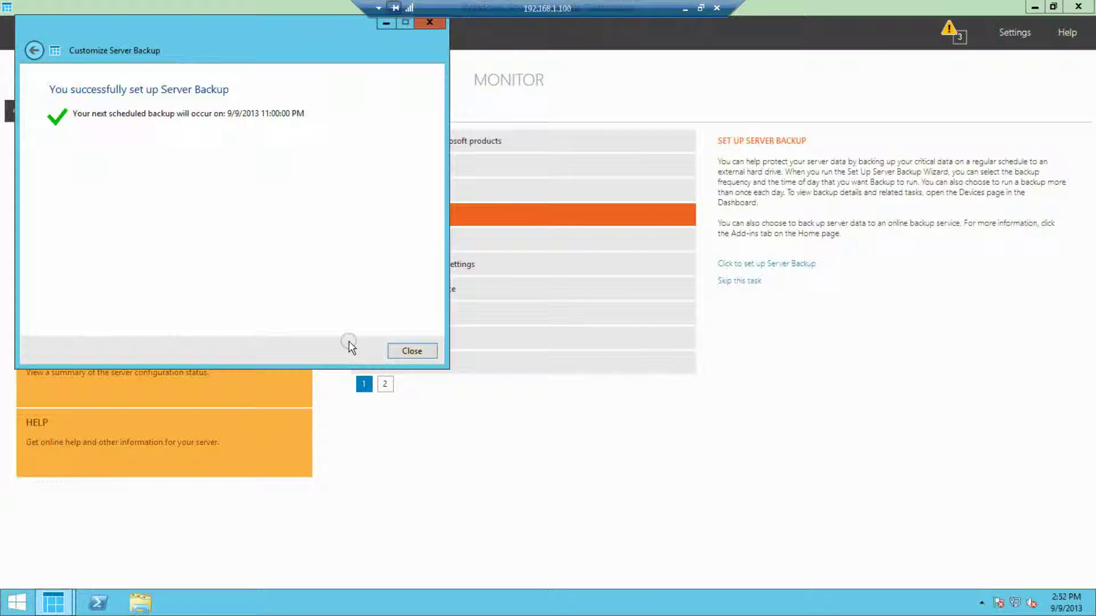
{"action": "left_click", "coordinate": [411, 351]}
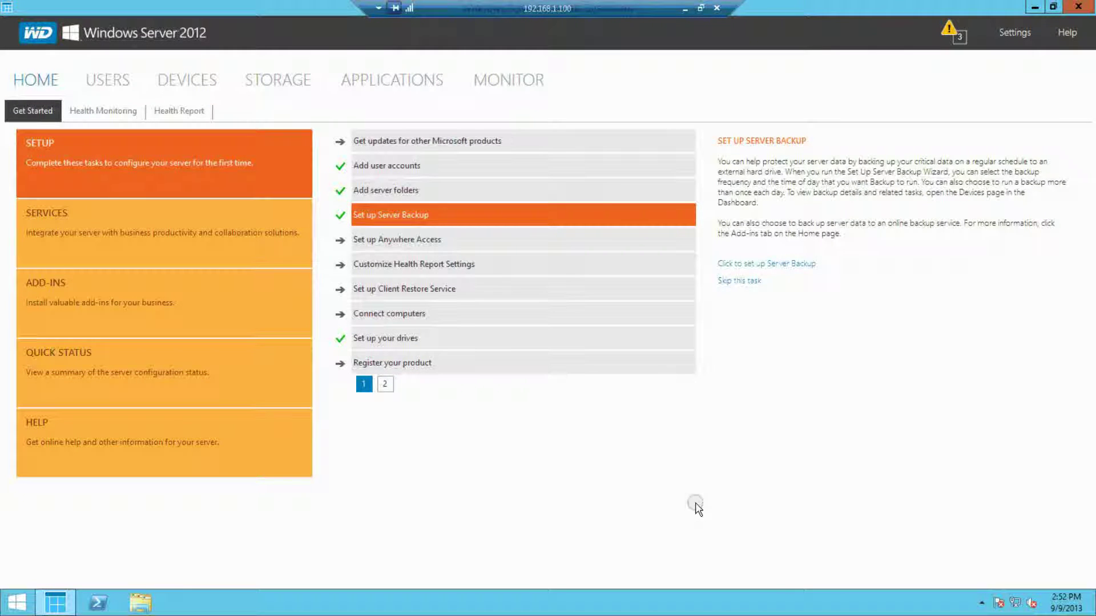
{"action": "left_click", "coordinate": [1032, 8]}
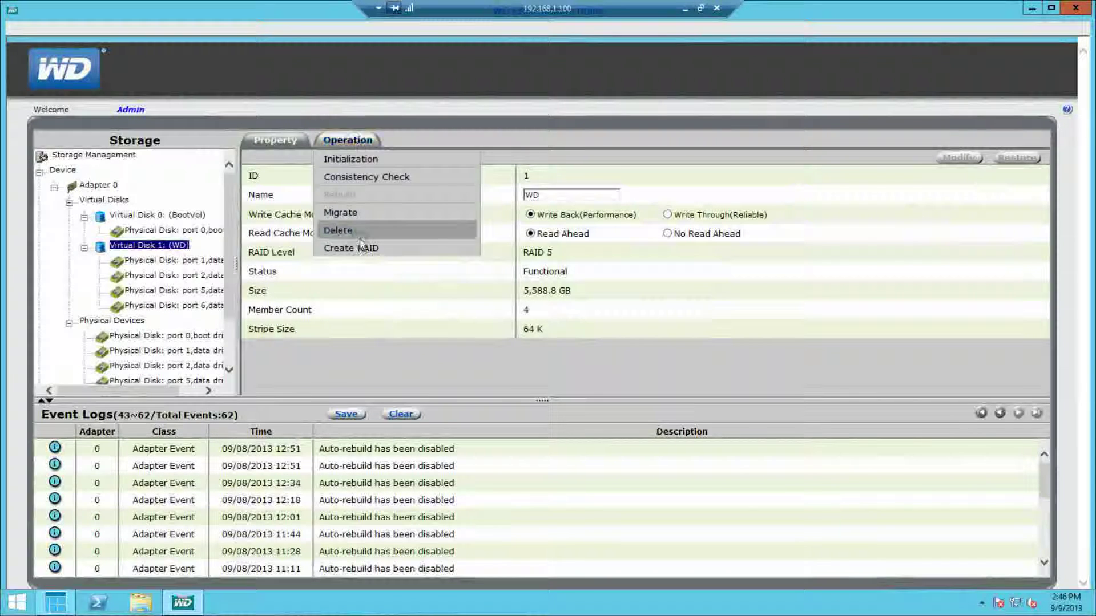
- Delete the WD RAID 5 virtual disk and its partition information, then restart Dashboard drive setup
{"action": "left_click", "coordinate": [359, 238]}
{"action": "left_click", "coordinate": [646, 346]}
{"action": "left_click", "coordinate": [570, 345]}
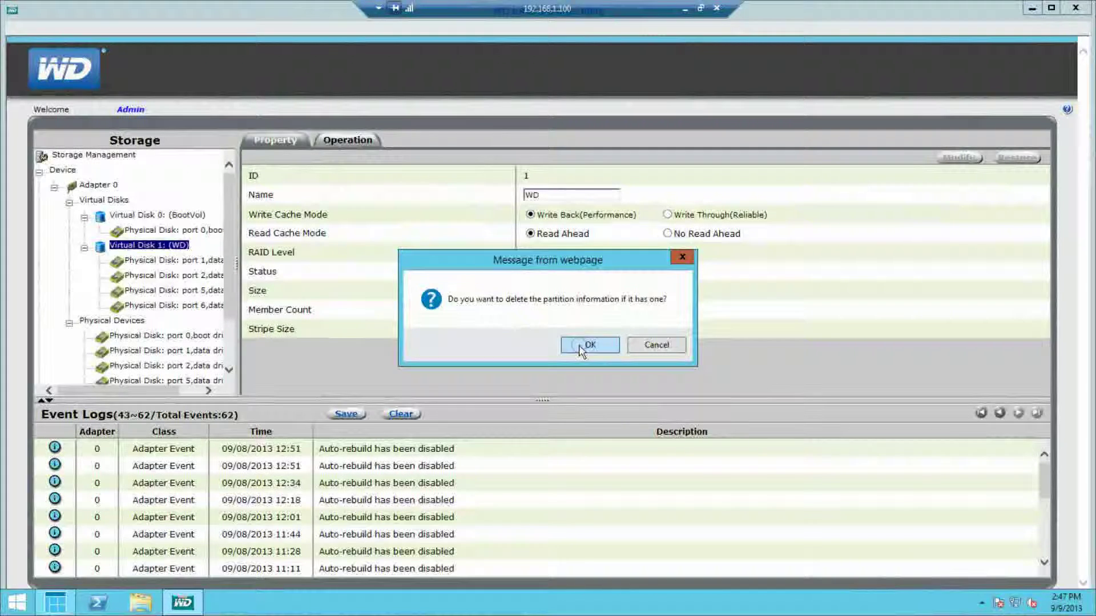
{"action": "left_click", "coordinate": [582, 345]}
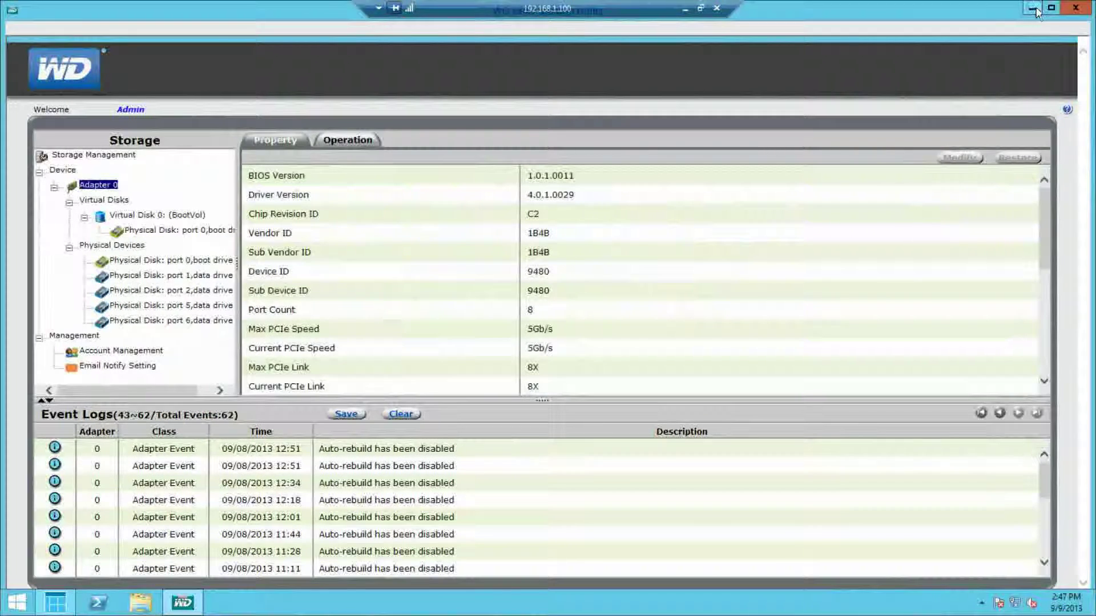
{"action": "left_click", "coordinate": [1034, 9]}
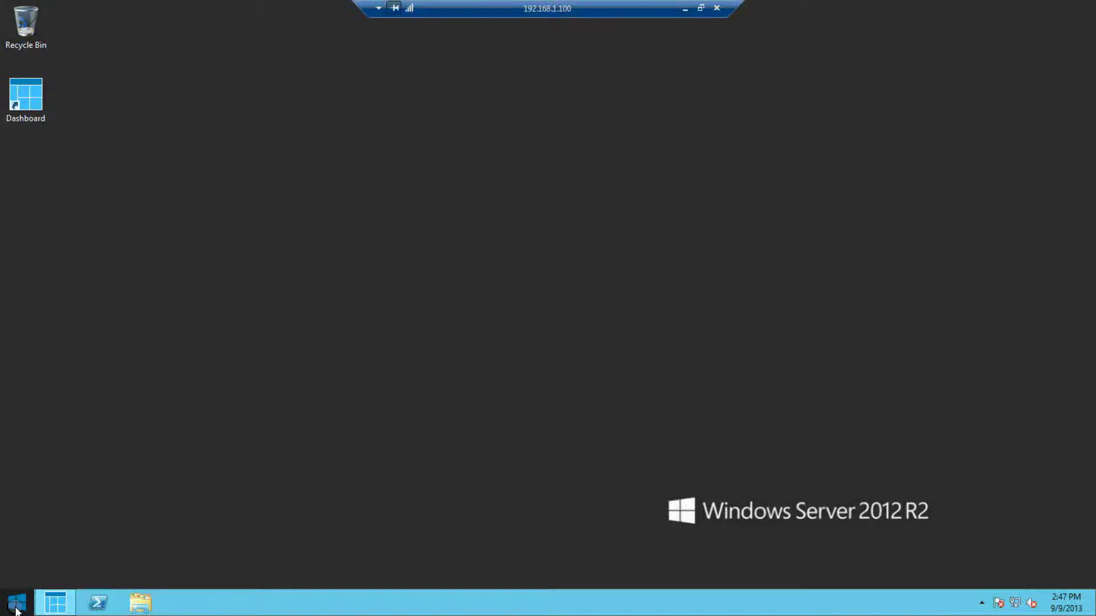
{"action": "left_click", "coordinate": [56, 602]}
{"action": "left_click", "coordinate": [808, 264]}
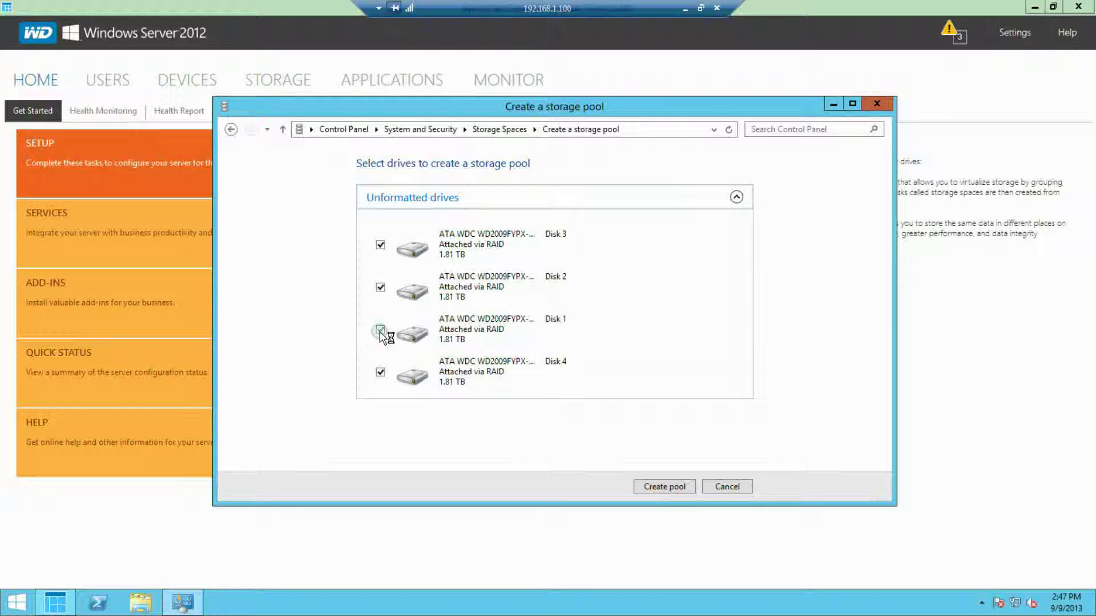
- Create a storage pool from Disks 2 and 3, excluding Disks 1 and 4
{"action": "left_click", "coordinate": [380, 329]}
{"action": "left_click", "coordinate": [380, 372]}
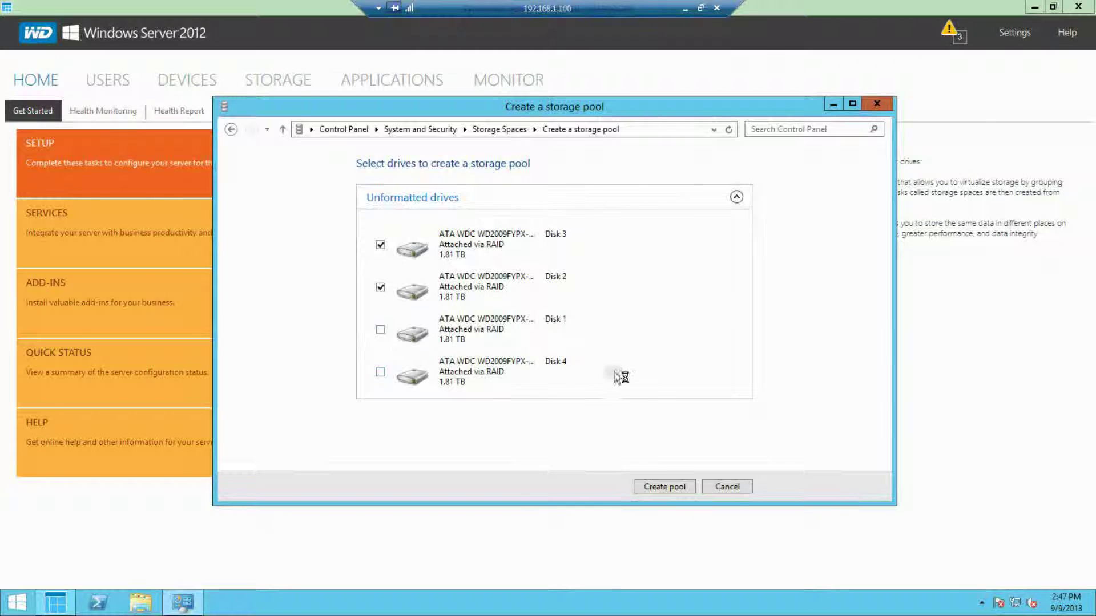
{"action": "left_click", "coordinate": [673, 488]}
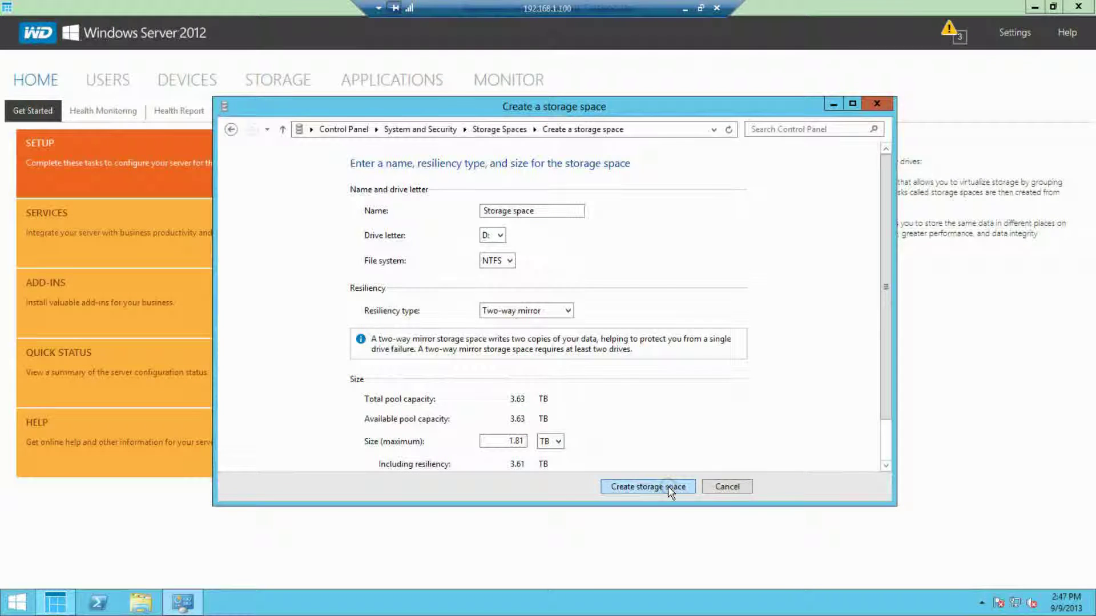
- Create a two-way mirror storage space named GallivanShare
{"action": "left_click", "coordinate": [544, 213]}
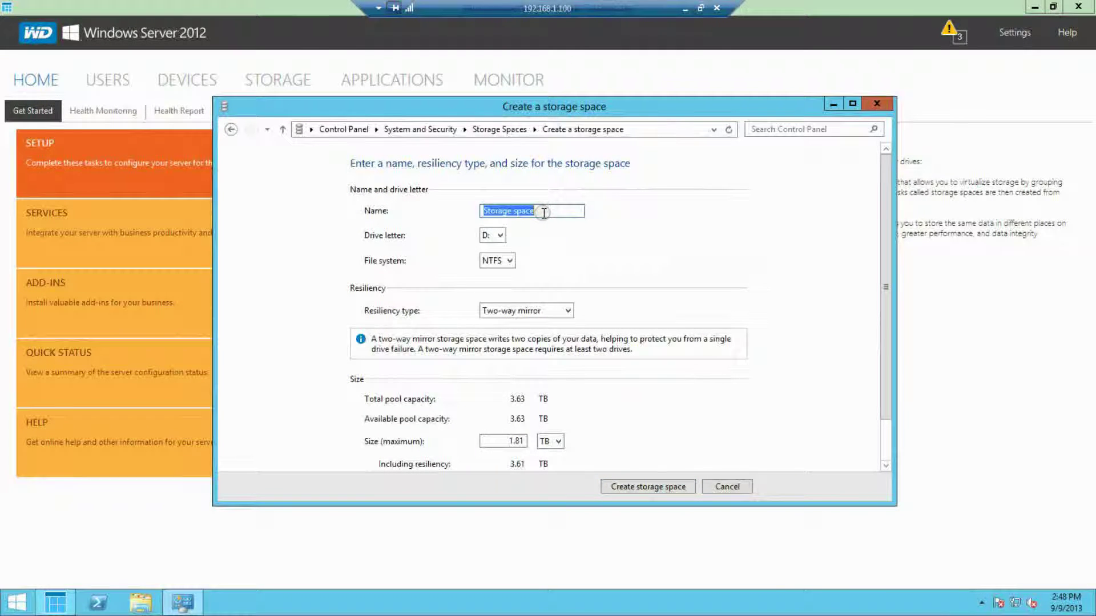
{"action": "type", "text": "W"}
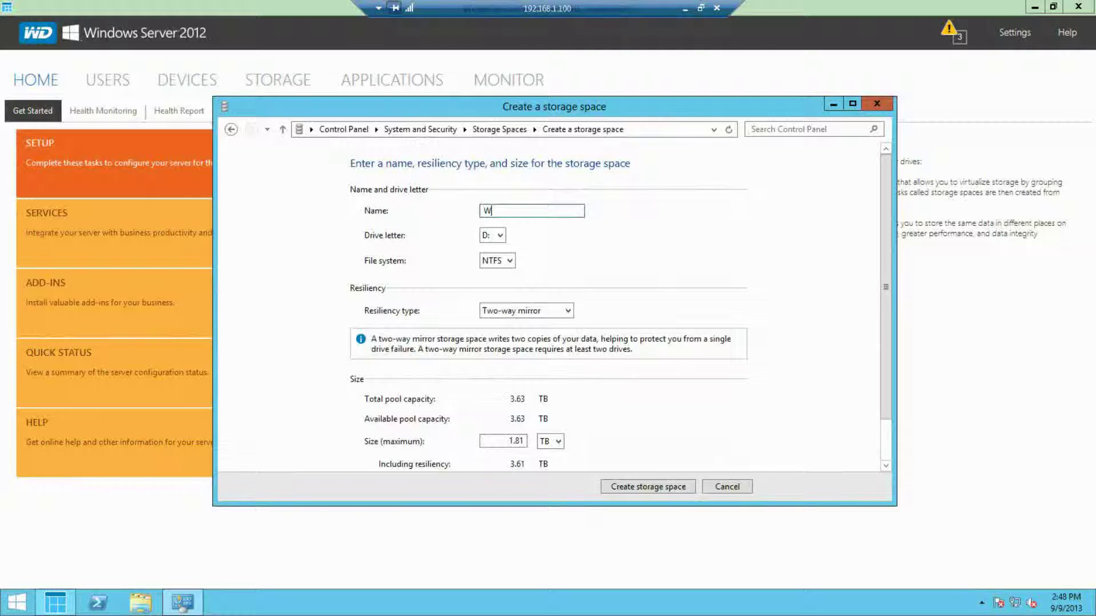
{"action": "type", "text": "indows"}
{"action": "key", "text": "BackSpace"}
{"action": "key", "text": "BackSpace"}
{"action": "key", "text": "BackSpace"}
{"action": "key", "text": "BackSpace"}
{"action": "key", "text": "BackSpace"}
{"action": "key", "text": "BackSpace"}
{"action": "key", "text": "BackSpace"}
{"action": "type", "text": "GallivanShare"}
{"action": "left_click", "coordinate": [660, 489]}
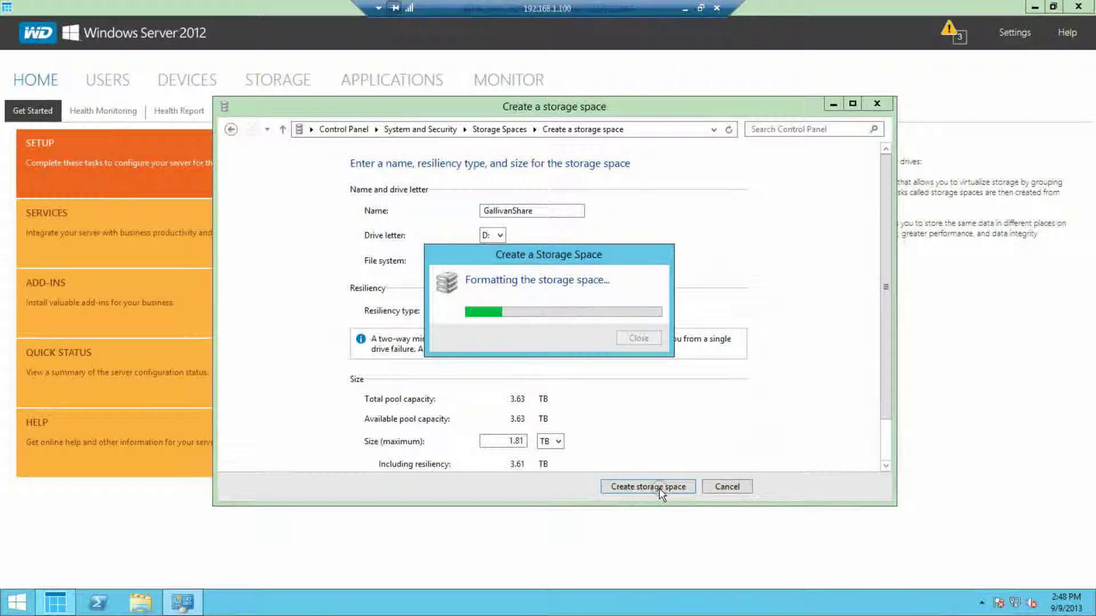